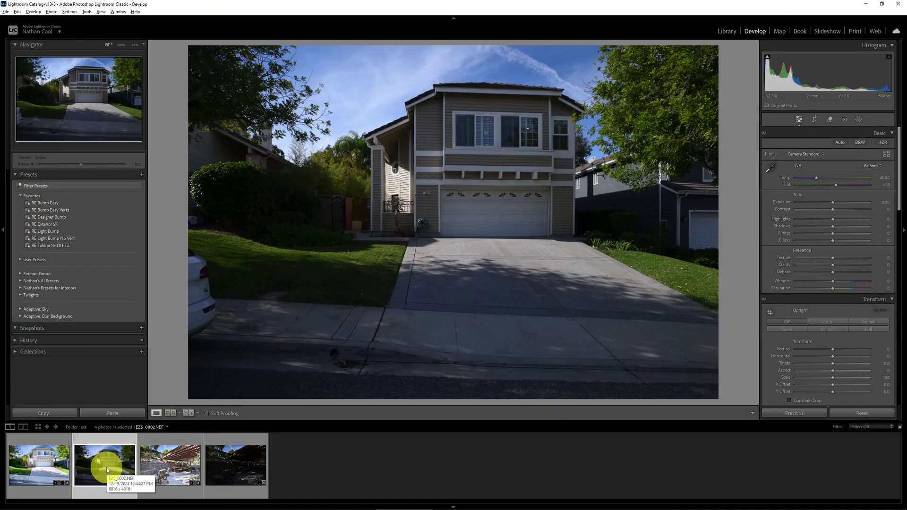
# - Load the Enhanced-NR DNG and inspect the garage, porch and side gate at 100%
pyautogui.click(42, 466)
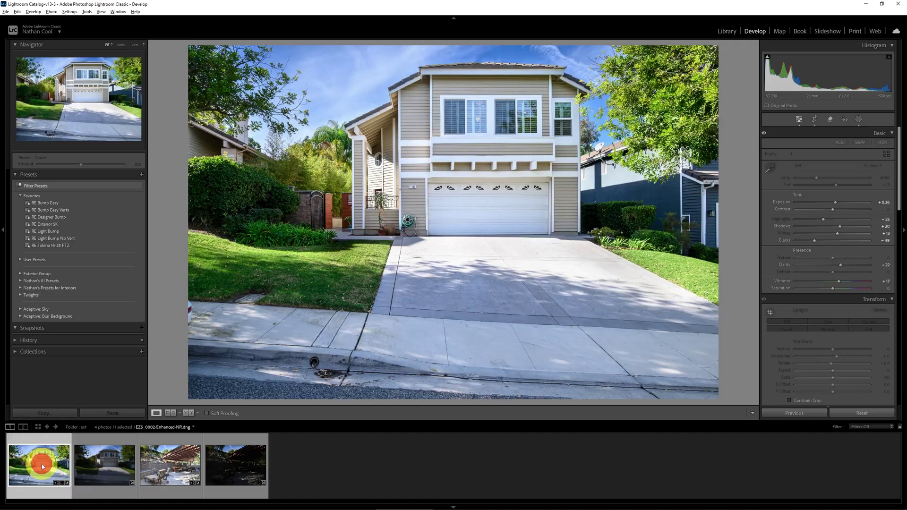
pyautogui.click(423, 180)
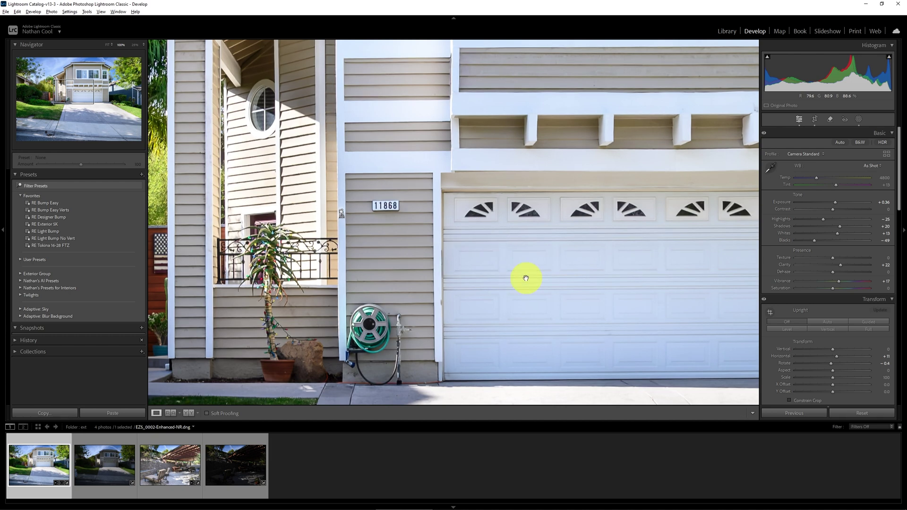
pyautogui.moveTo(470, 245); pyautogui.dragTo(582, 292)
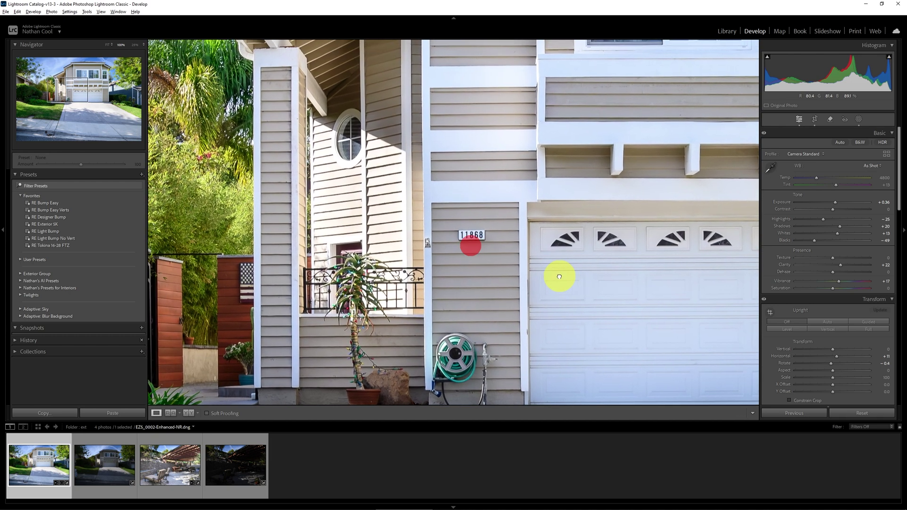
pyautogui.moveTo(633, 305); pyautogui.dragTo(546, 269)
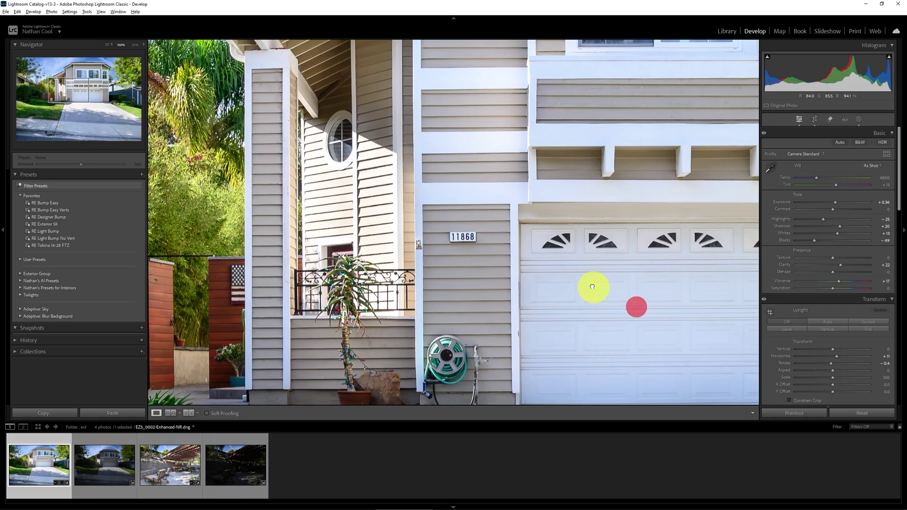
# - Open the original NEF, view the lower facade and house number, then zoom to Fit
pyautogui.click(110, 466)
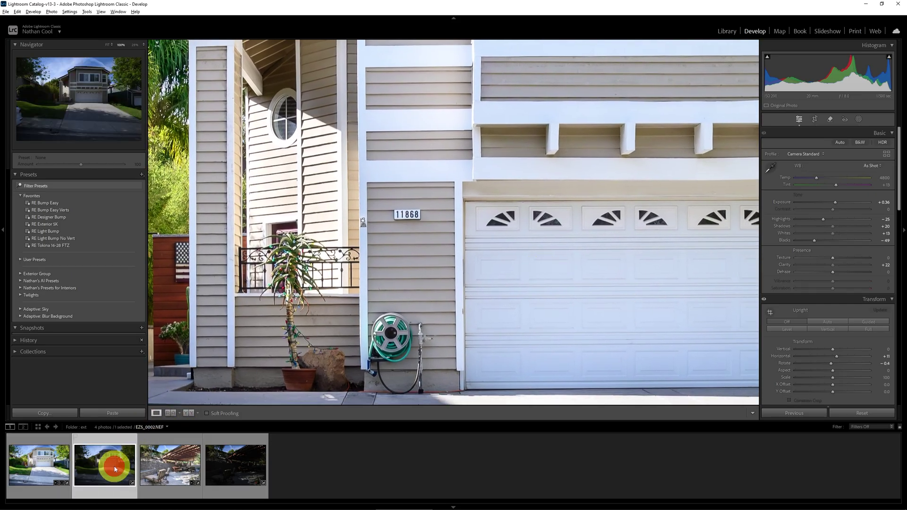
pyautogui.moveTo(316, 338); pyautogui.dragTo(446, 195)
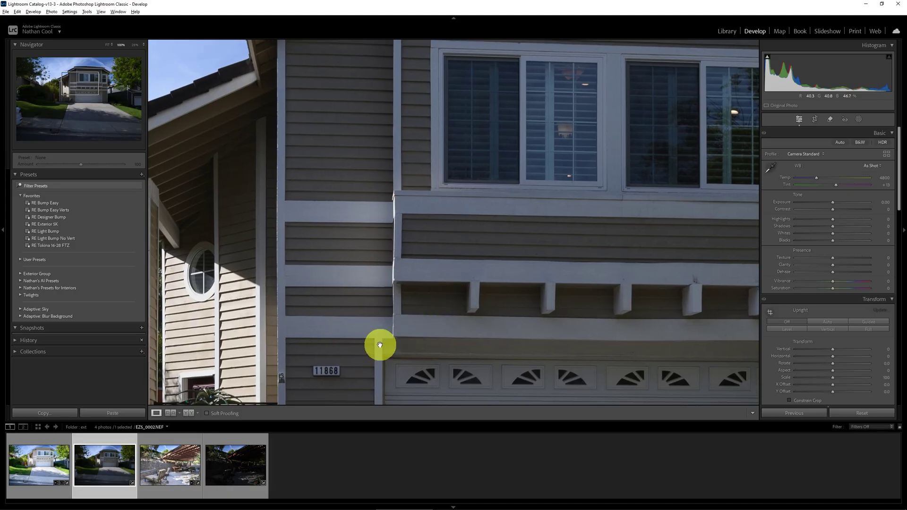
pyautogui.click(399, 319)
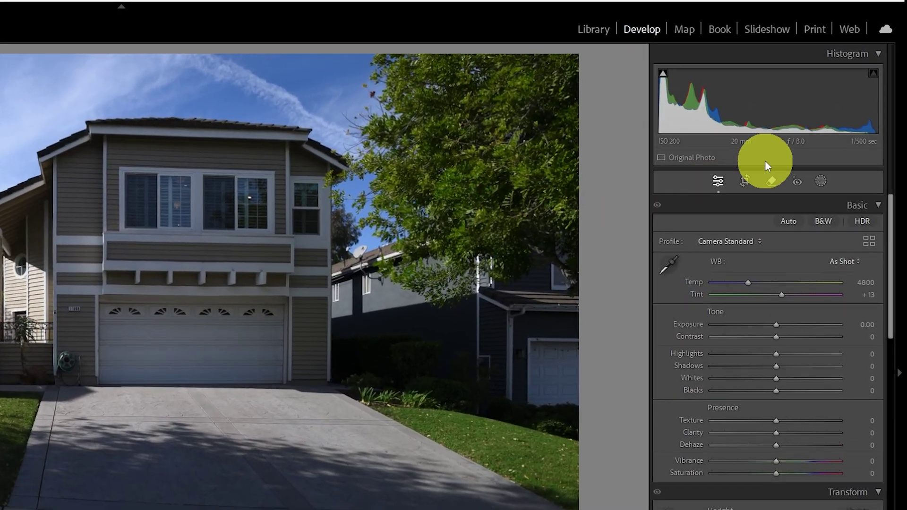
# - Create an automatic Sky mask and invert Mask 1 to cover the house and ground
pyautogui.click(821, 184)
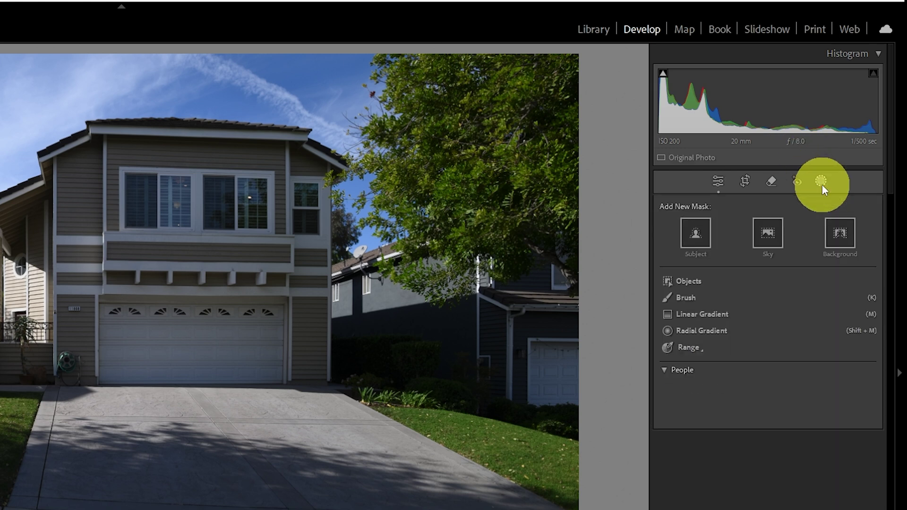
pyautogui.click(773, 236)
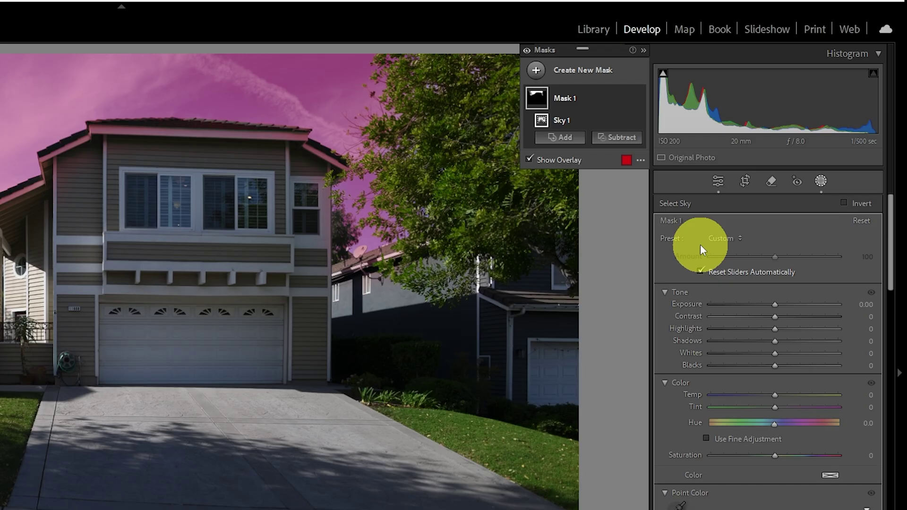
pyautogui.moveTo(581, 99)
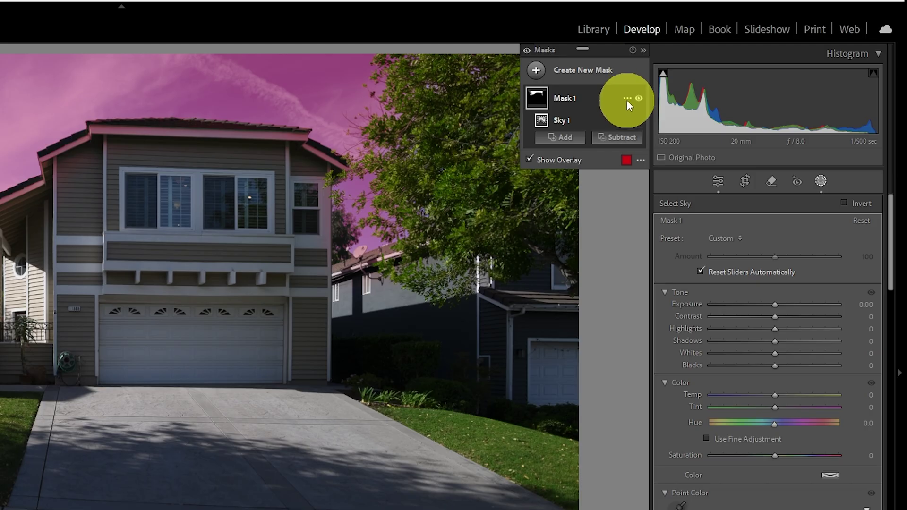
pyautogui.click(627, 100)
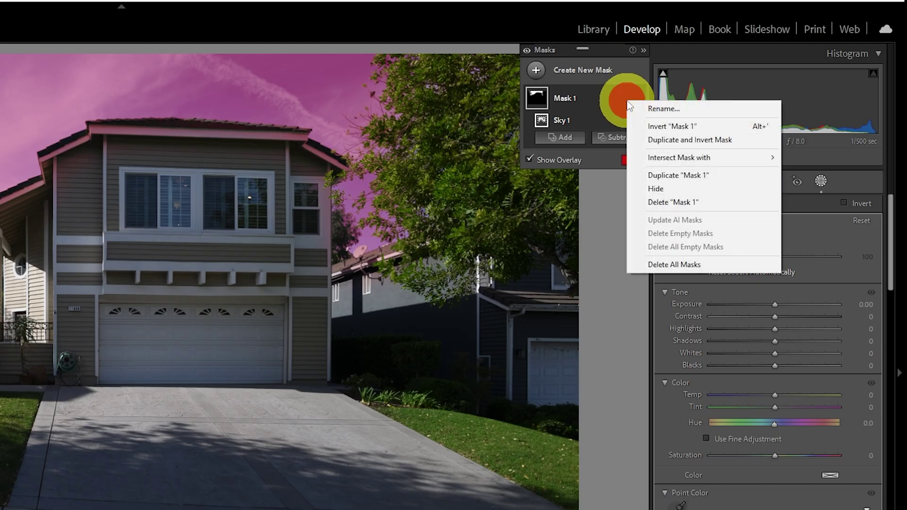
pyautogui.click(666, 126)
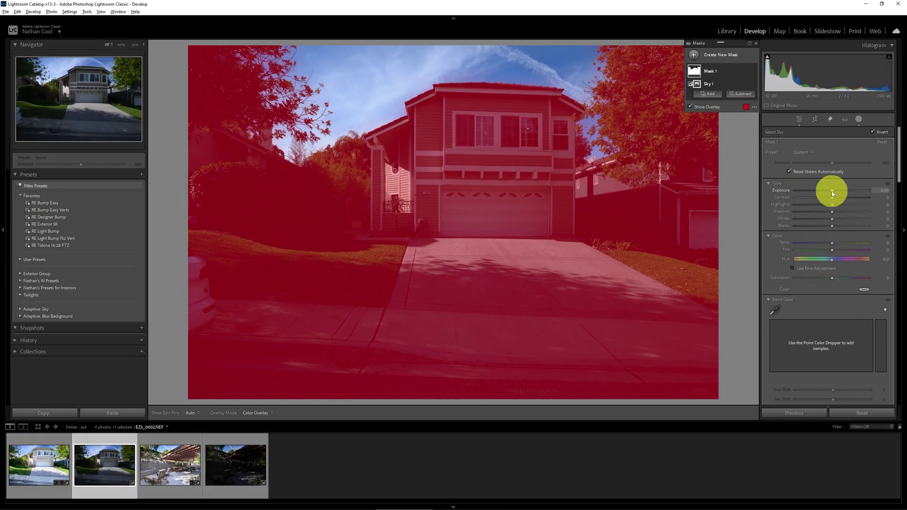
# - Set the inverted mask's Exposure to 2.24 and Shadows to 13
pyautogui.moveTo(832, 191); pyautogui.dragTo(851, 190)
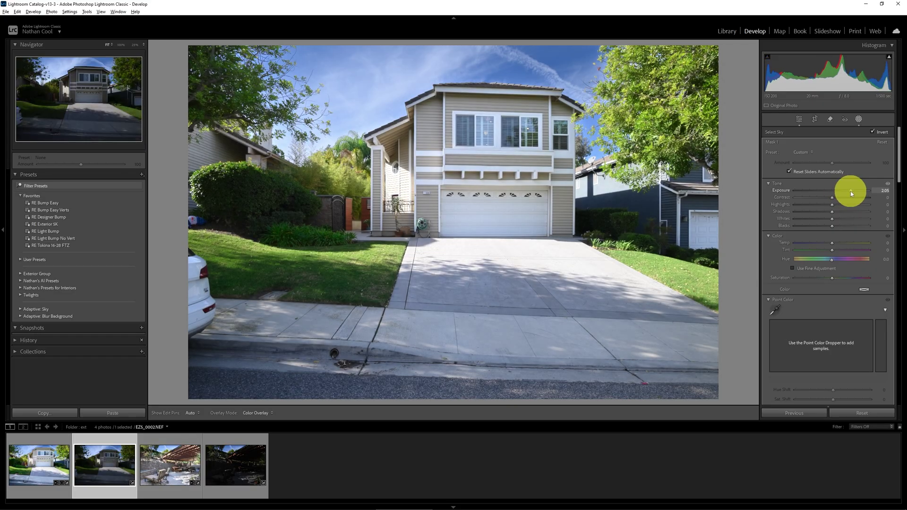
pyautogui.moveTo(851, 192); pyautogui.dragTo(851, 192)
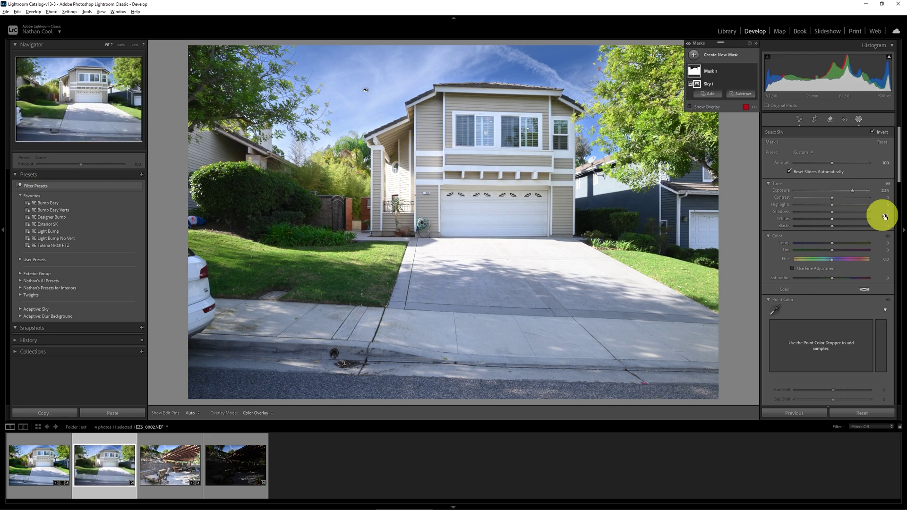
pyautogui.click(832, 213)
pyautogui.moveTo(833, 216); pyautogui.dragTo(837, 216)
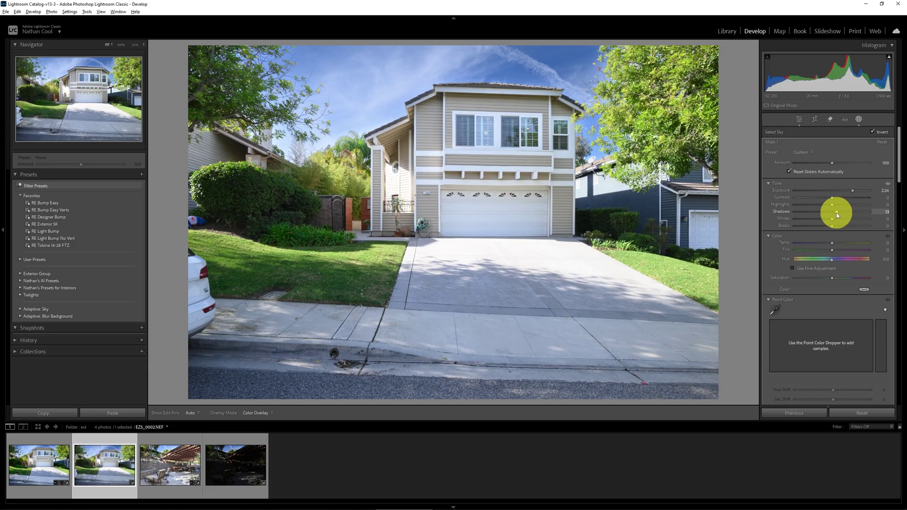
pyautogui.moveTo(836, 213); pyautogui.dragTo(836, 213)
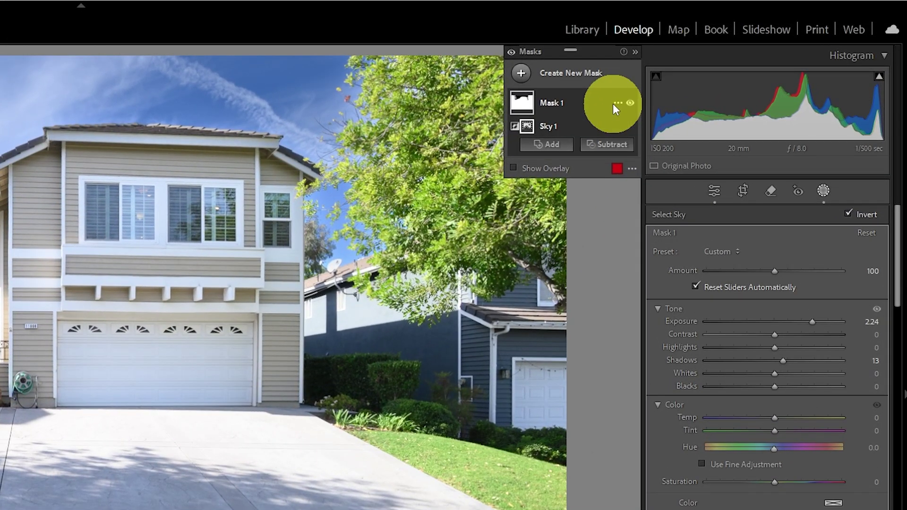
# - Add an Erase brush to subtract from the mask, with flow 24
pyautogui.click(607, 144)
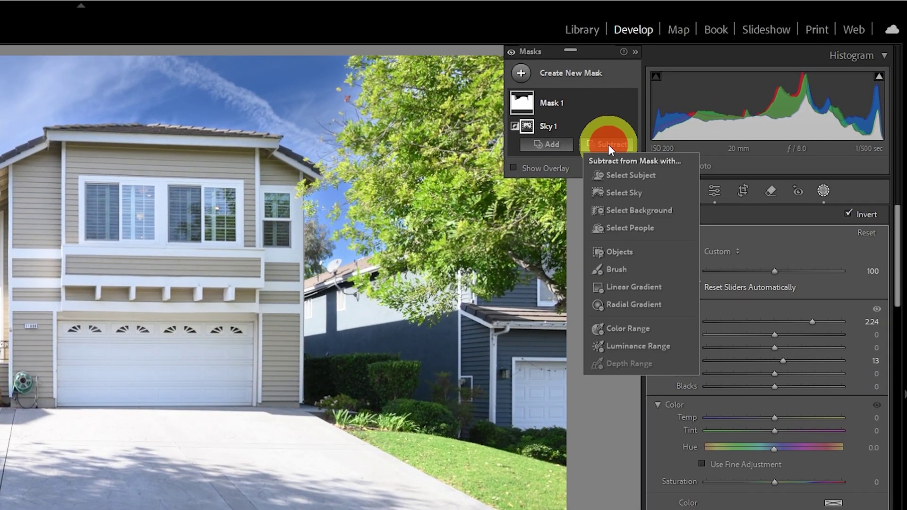
pyautogui.click(631, 267)
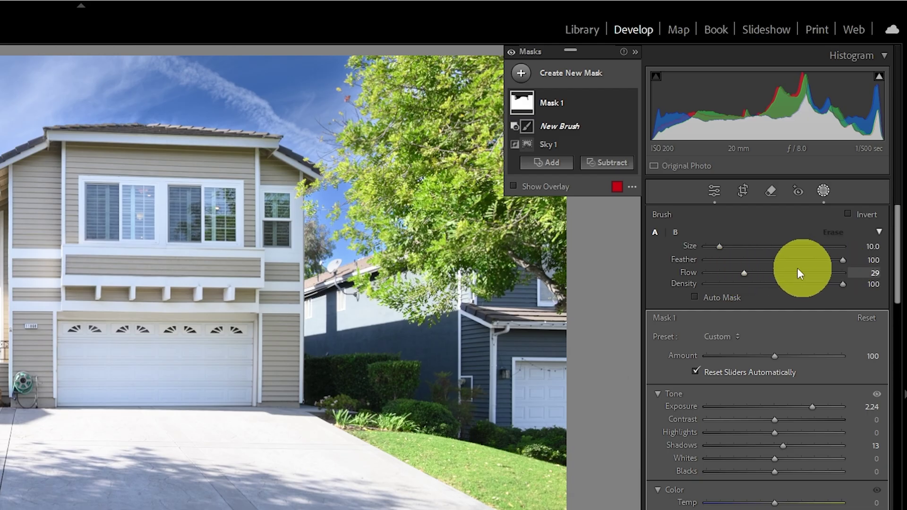
pyautogui.moveTo(744, 274); pyautogui.dragTo(738, 274)
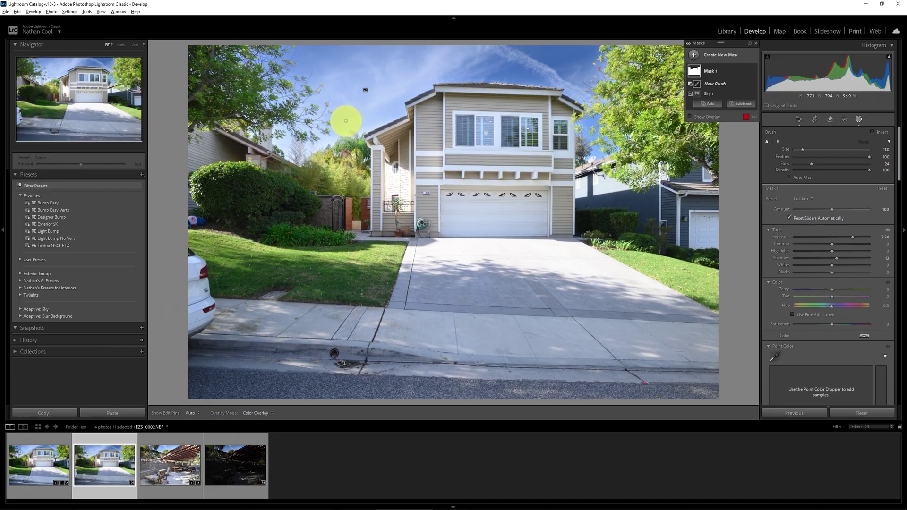
pyautogui.scroll(1, 345, 121)
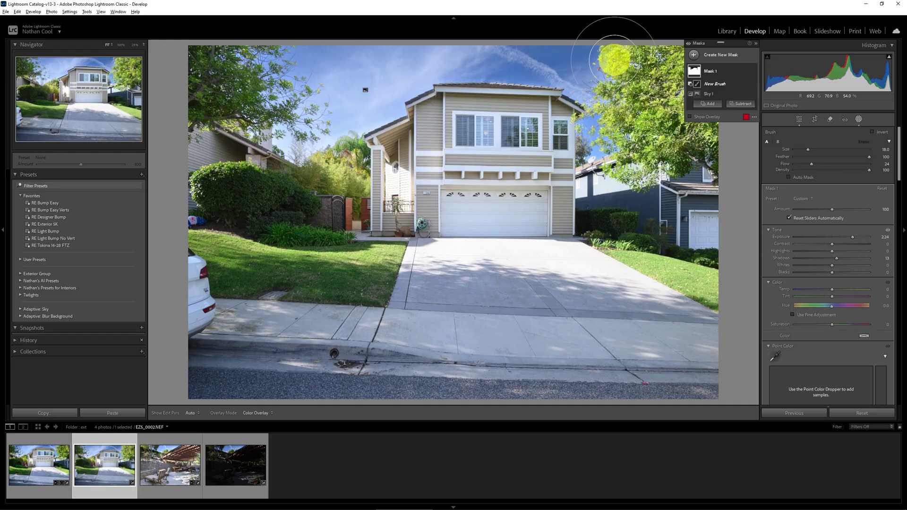
pyautogui.press('h')
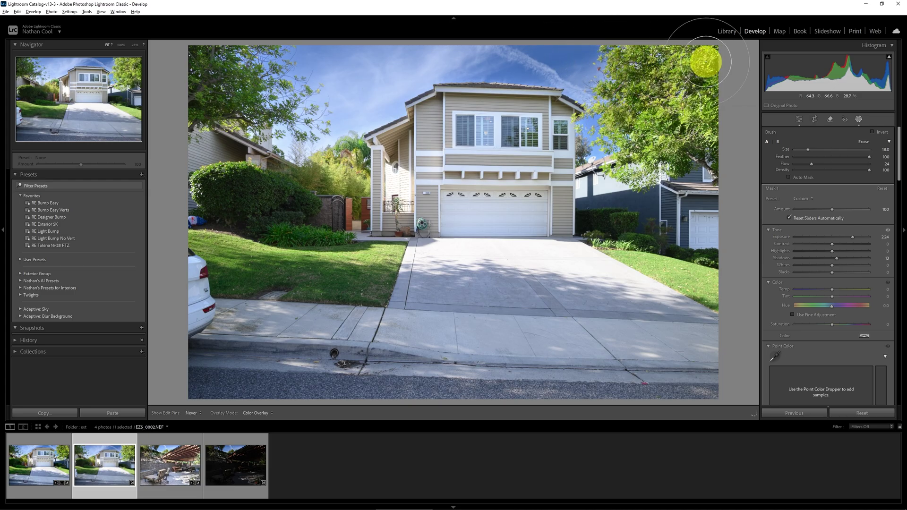
pyautogui.press('h')
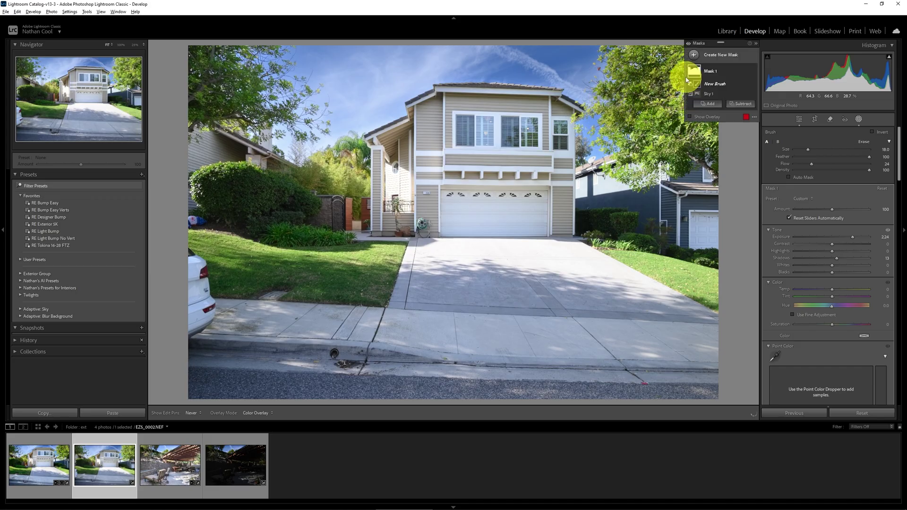
# - Resize the brush and erase the mask over the driveway and lawn edge
pyautogui.press('h')
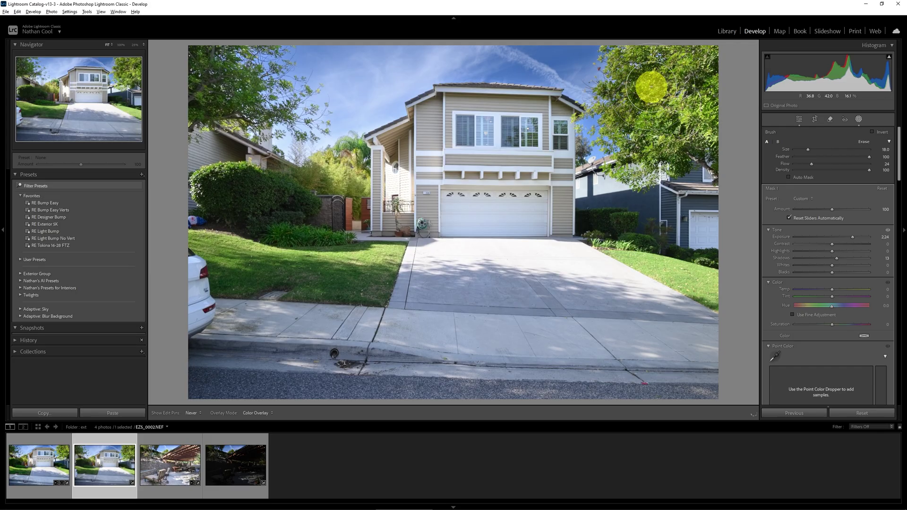
pyautogui.press('h')
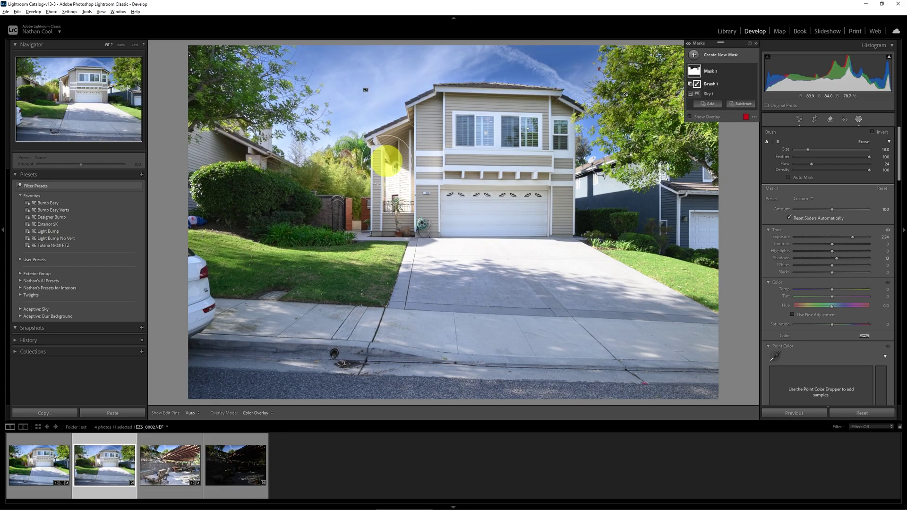
pyautogui.press('[')
pyautogui.press('[')
pyautogui.press('h')
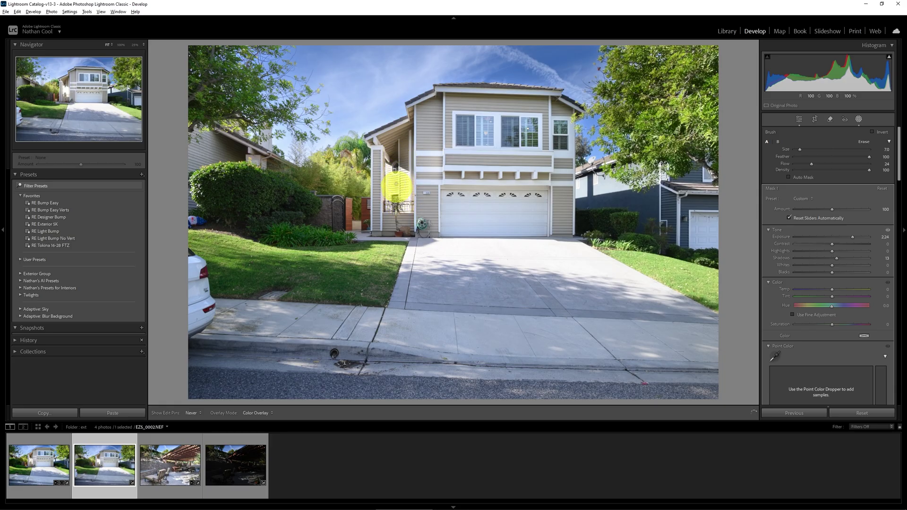
pyautogui.press('h')
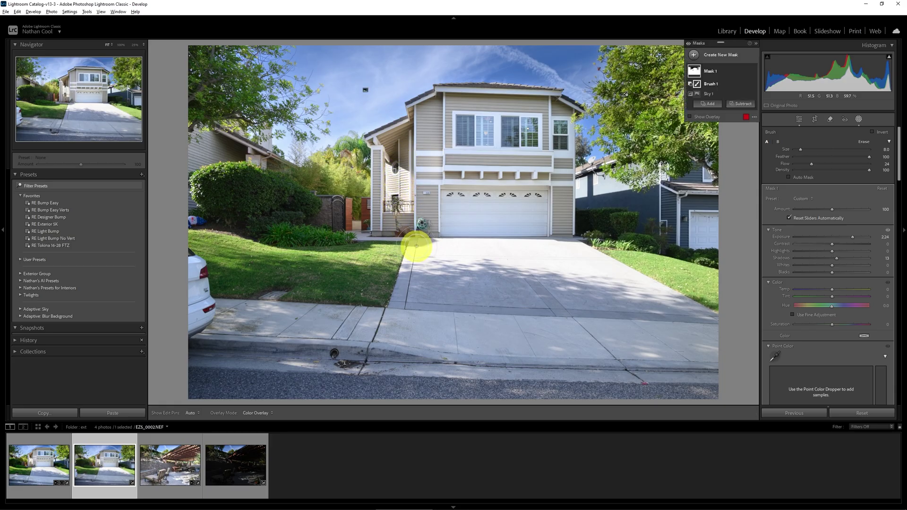
pyautogui.click(411, 247)
pyautogui.press('h')
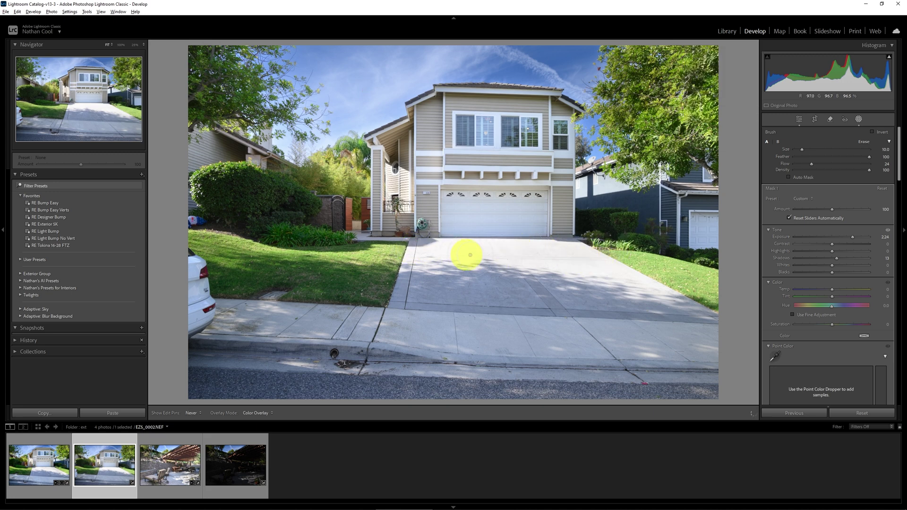
pyautogui.click(713, 282)
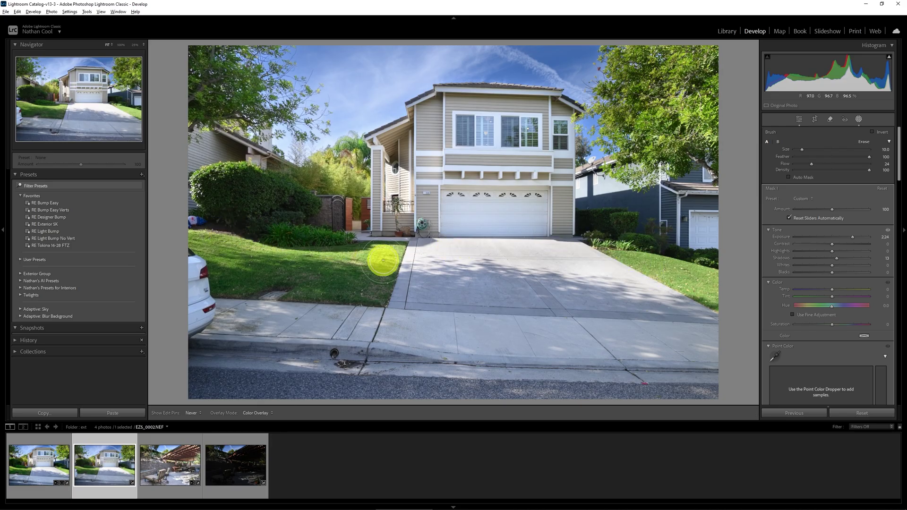
pyautogui.press('h')
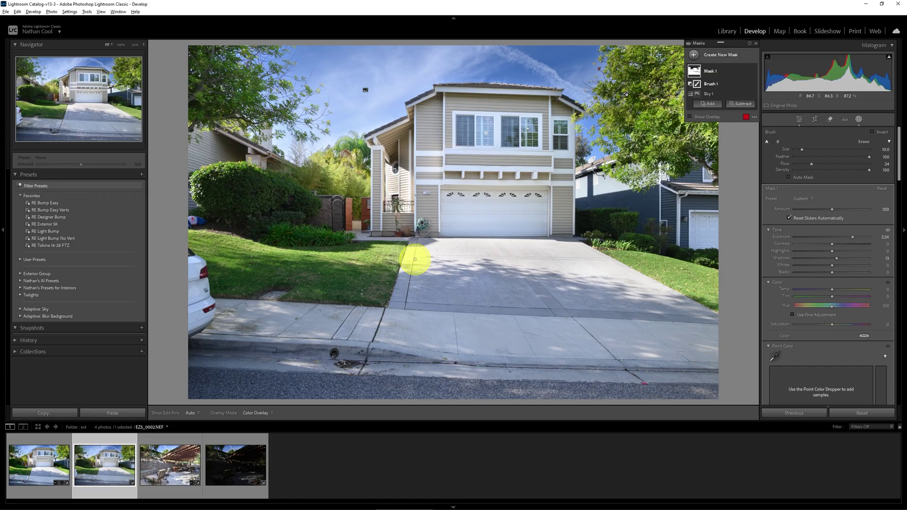
# - Check the garage door and windows at 100%, then return to Fit and exit Masking
pyautogui.press('Escape')
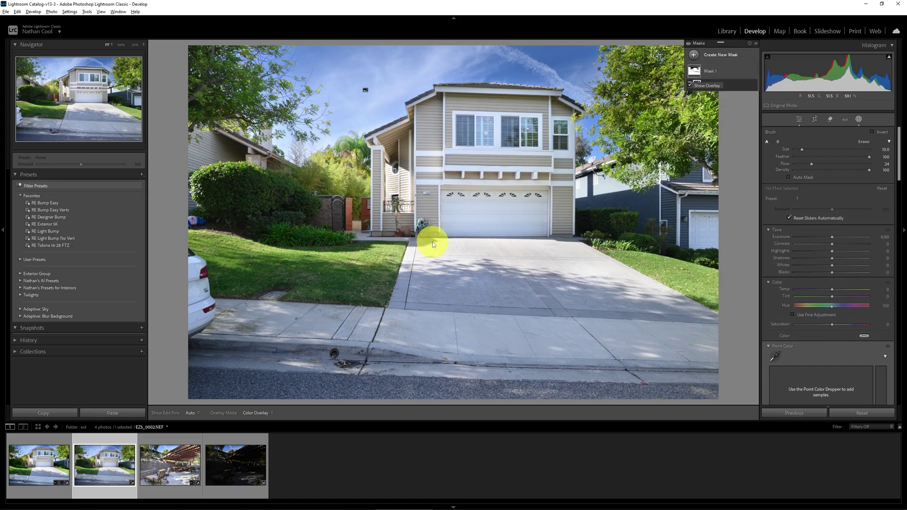
pyautogui.press('z')
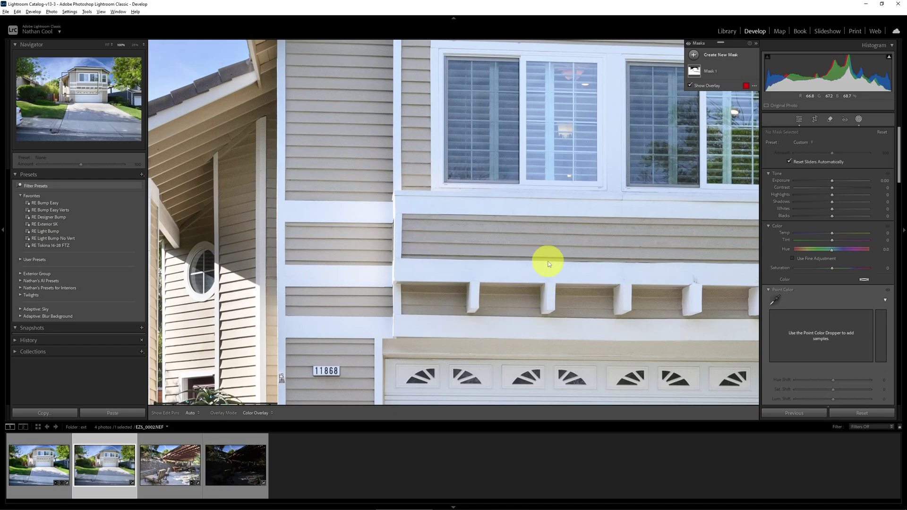
pyautogui.moveTo(554, 262); pyautogui.dragTo(411, 223)
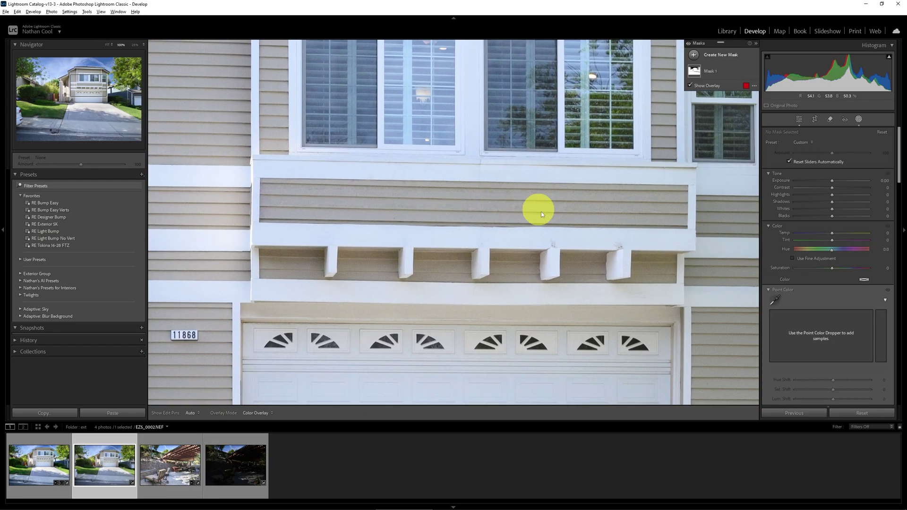
pyautogui.moveTo(456, 325); pyautogui.dragTo(476, 208)
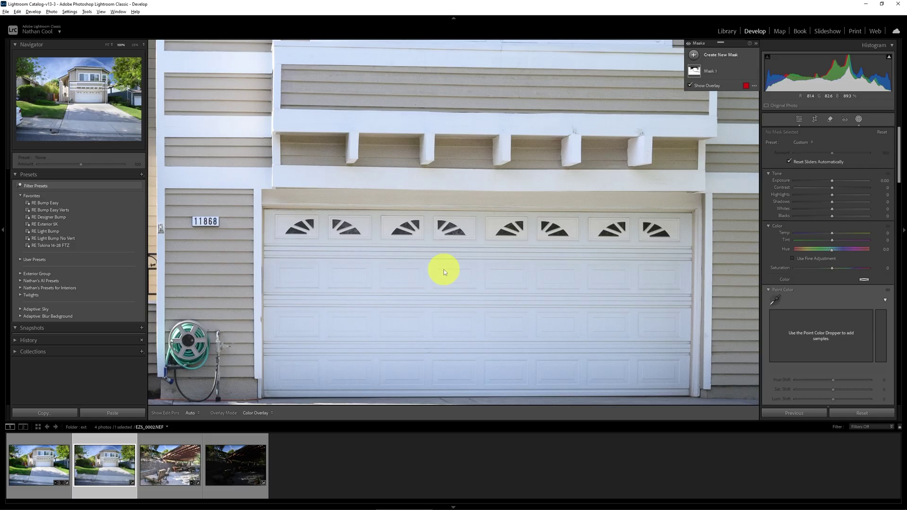
pyautogui.press('z')
pyautogui.hotkey('shift', 'w')
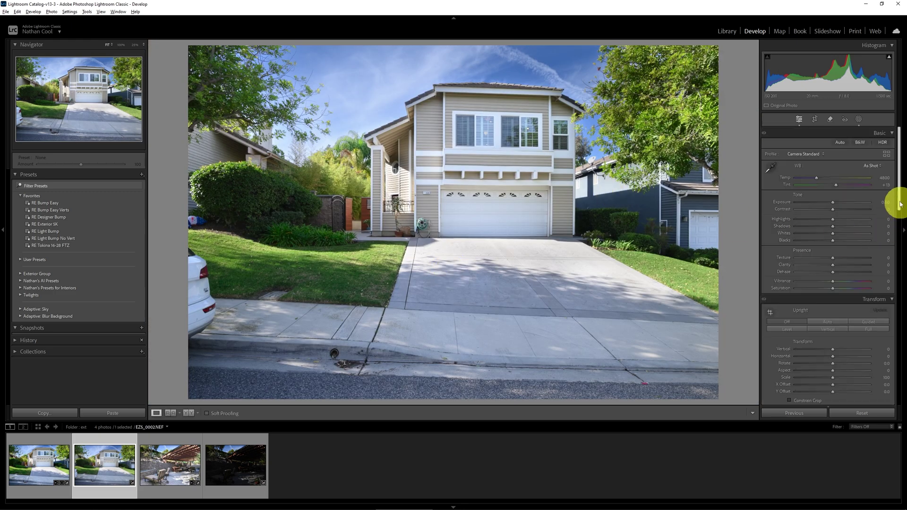
# - Bring up the Detail section and open the Denoise preview
pyautogui.click(898, 173)
pyautogui.moveTo(897, 171)
pyautogui.mouseDown()
pyautogui.moveTo(887, 229)
pyautogui.moveTo(887, 285)
pyautogui.moveTo(896, 288)
pyautogui.mouseUp()
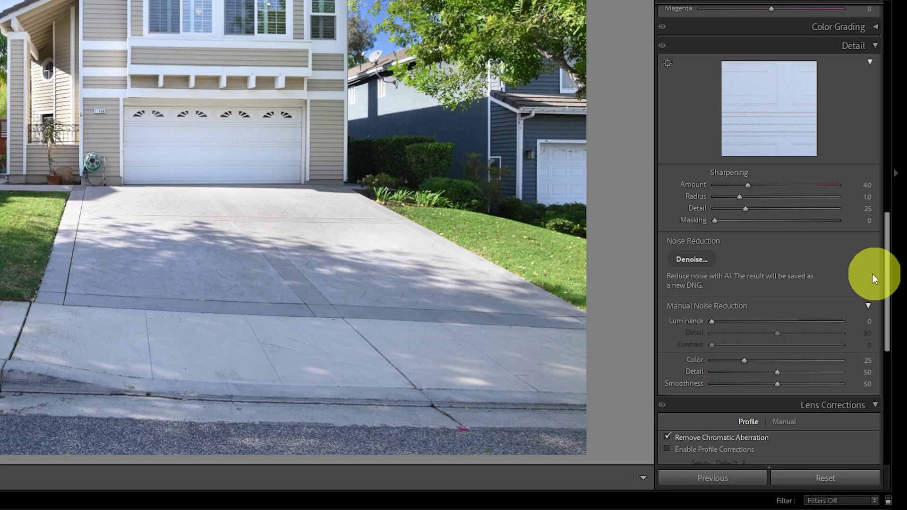
pyautogui.click(689, 261)
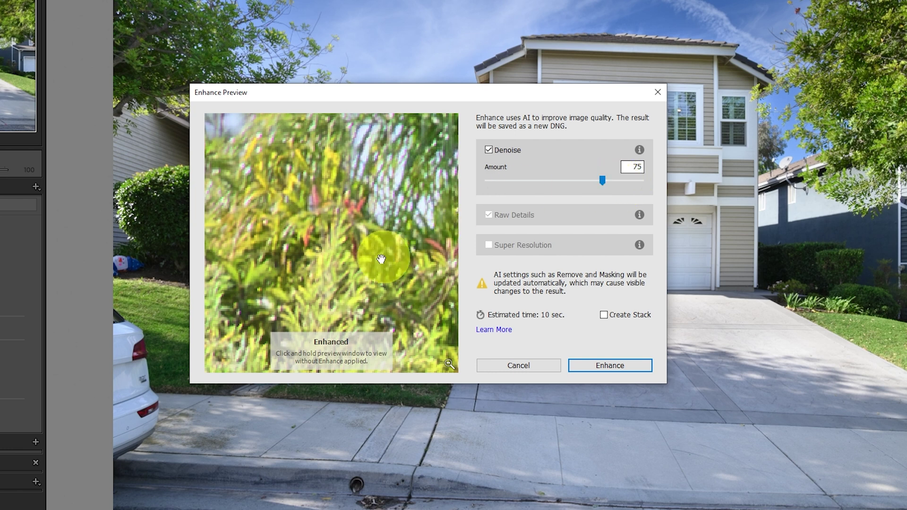
# - Pan the Enhance preview across the bushes, siding and 11868 house number
pyautogui.moveTo(377, 280); pyautogui.dragTo(293, 151)
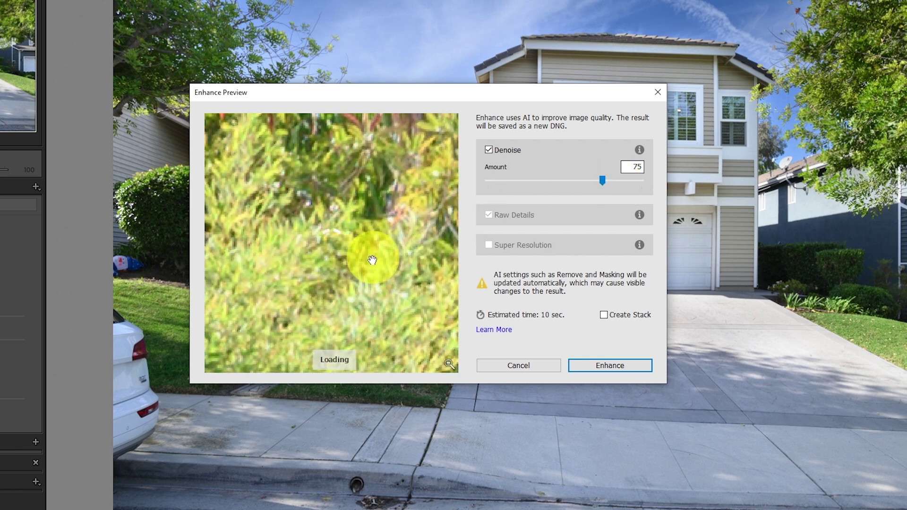
pyautogui.moveTo(386, 310); pyautogui.dragTo(314, 246)
pyautogui.moveTo(347, 277); pyautogui.dragTo(240, 174)
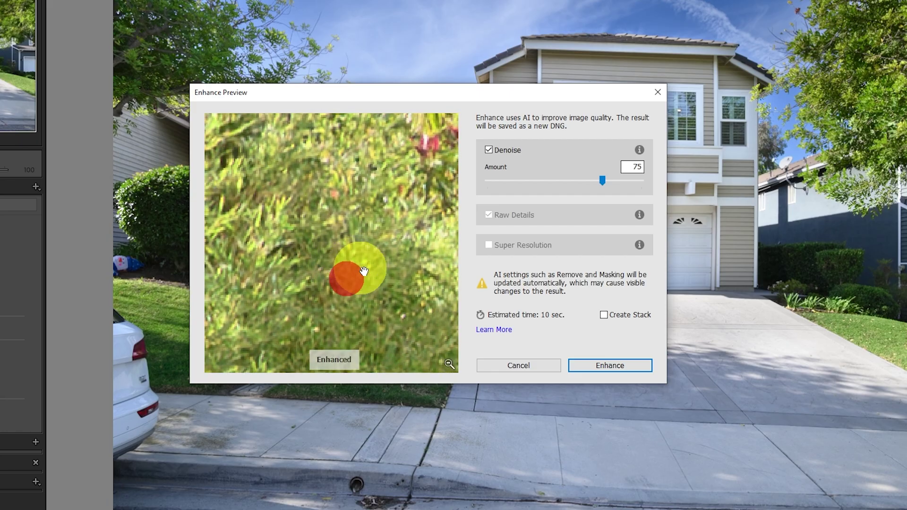
pyautogui.moveTo(369, 273); pyautogui.dragTo(247, 208)
pyautogui.moveTo(502, 197)
pyautogui.mouseDown()
pyautogui.moveTo(427, 200)
pyautogui.moveTo(445, 185)
pyautogui.moveTo(435, 177)
pyautogui.mouseUp()
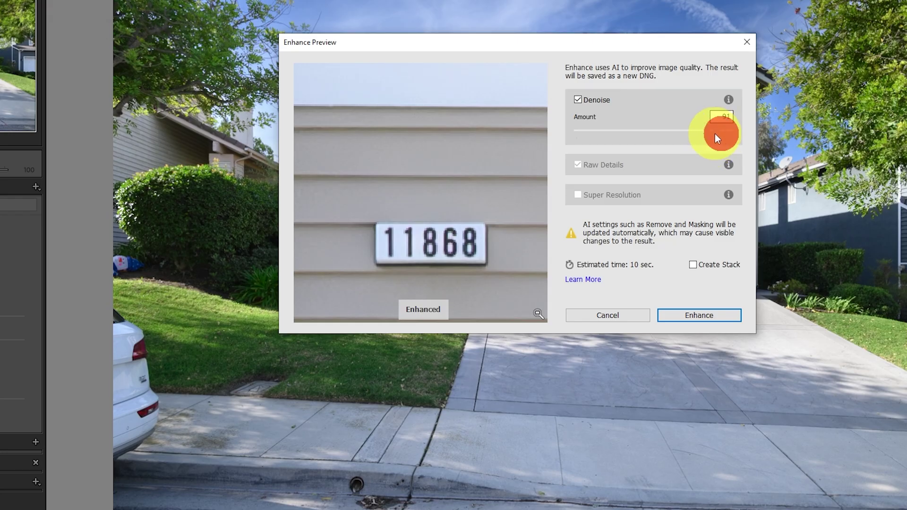
# - Set the Denoise amount to 85 and create the enhanced DNG
pyautogui.moveTo(715, 134); pyautogui.dragTo(708, 132)
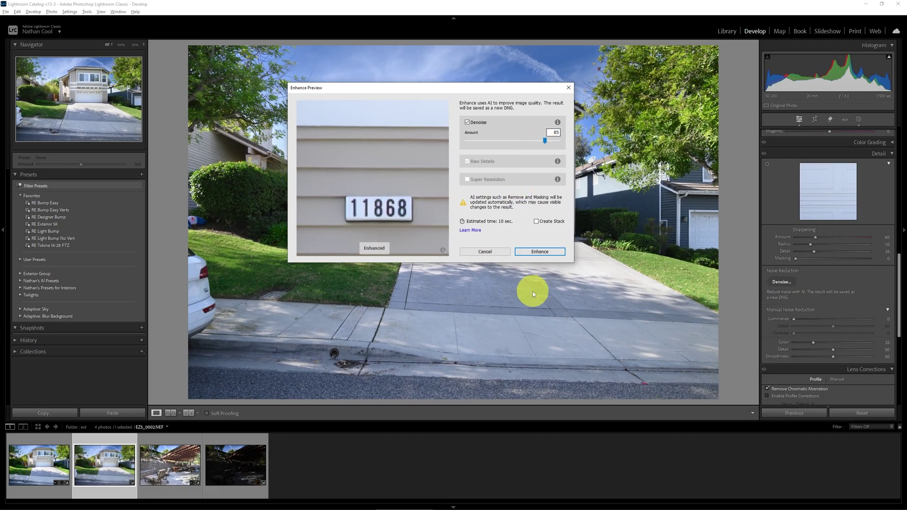
pyautogui.click(534, 253)
pyautogui.click(535, 255)
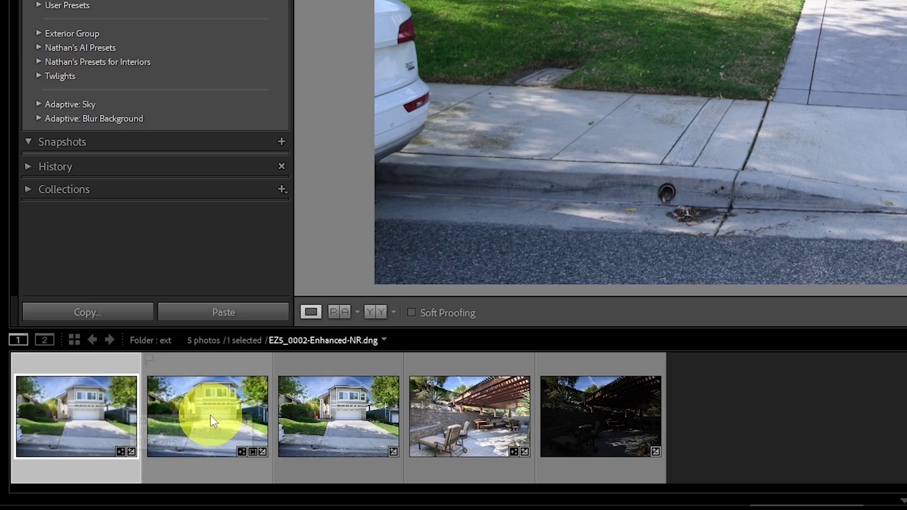
pyautogui.moveTo(39, 466)
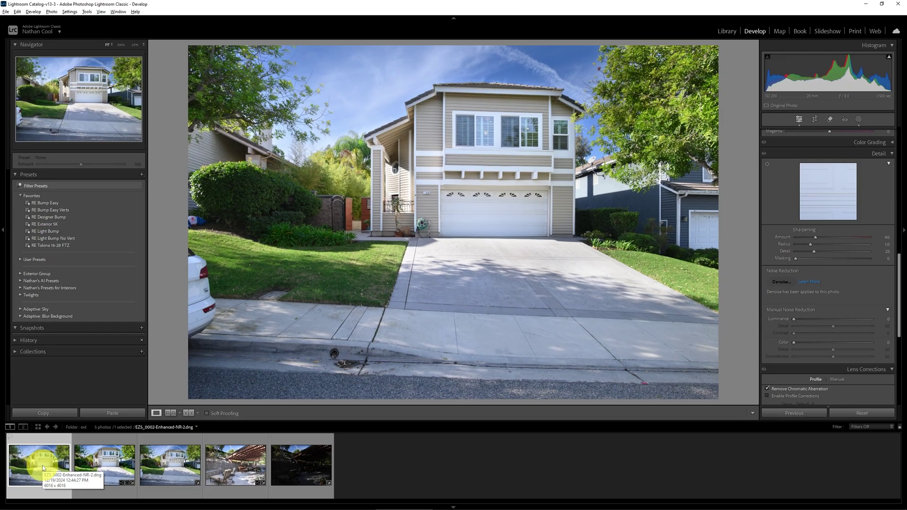
# - Select the Enhanced-NR DNG in the filmstrip and zoom to 100% on the garage
pyautogui.click(42, 467)
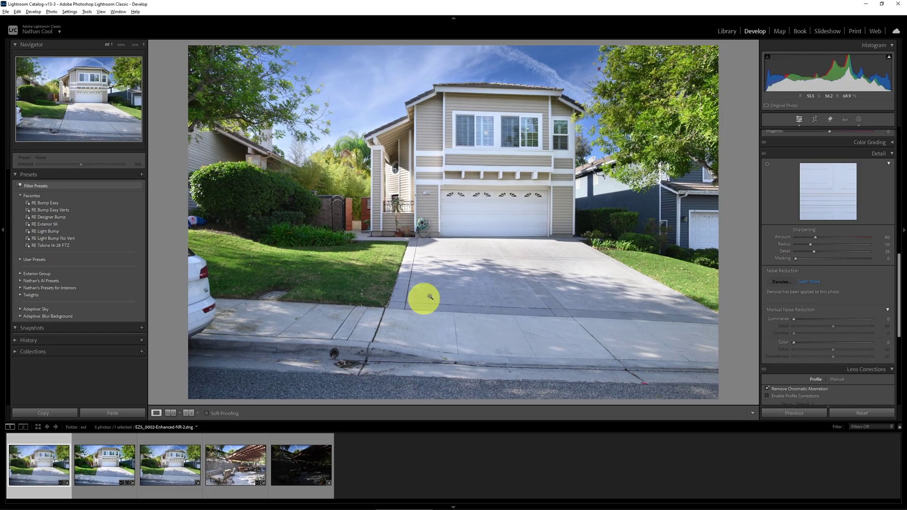
pyautogui.click(445, 188)
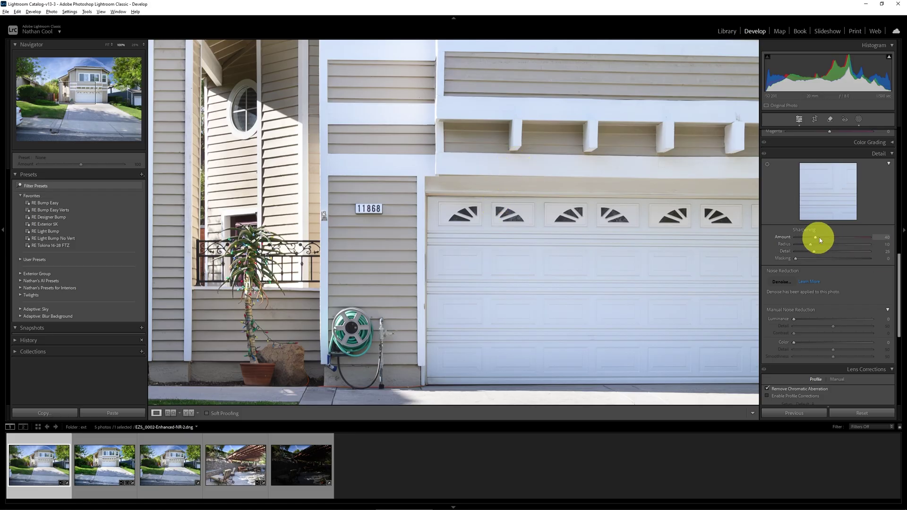
# - Set Sharpening Amount to 100 and Masking to 35, then zoom back to Fit
pyautogui.click(845, 239)
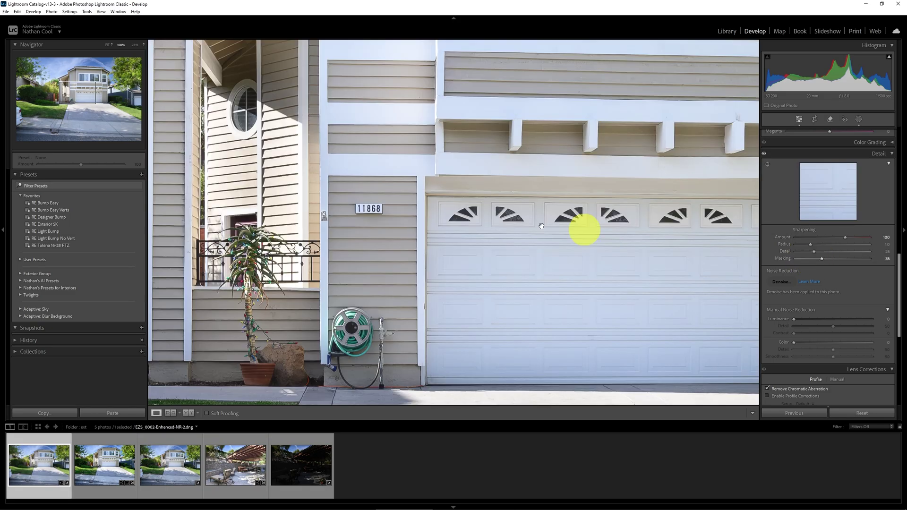
pyautogui.click(465, 215)
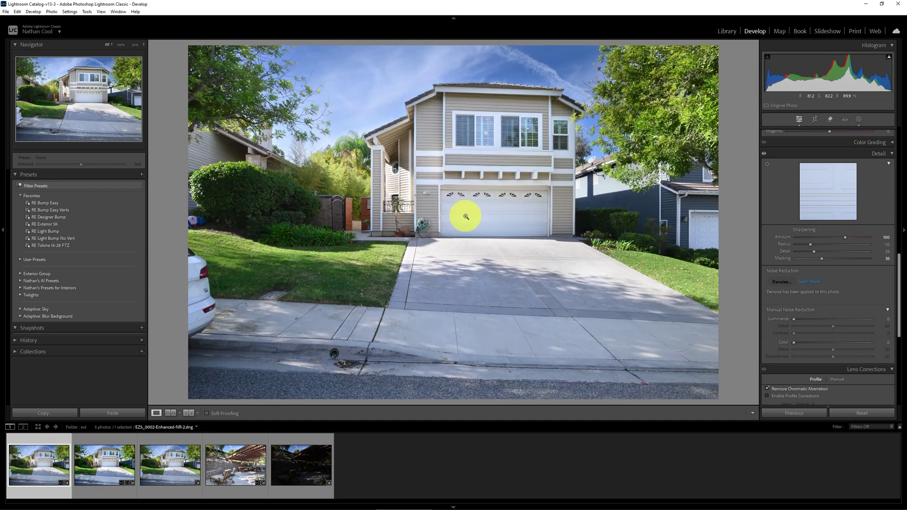
pyautogui.moveTo(894, 302); pyautogui.dragTo(895, 145)
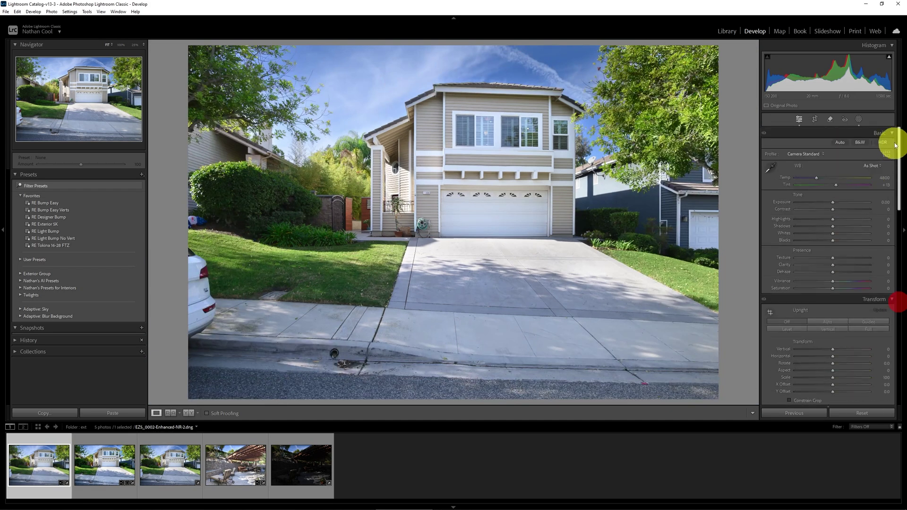
# - Dial in contrast +9, highlights -29, shadows +28, whites +22, blacks -17, clarity +20, rotation -1.3
pyautogui.click(819, 219)
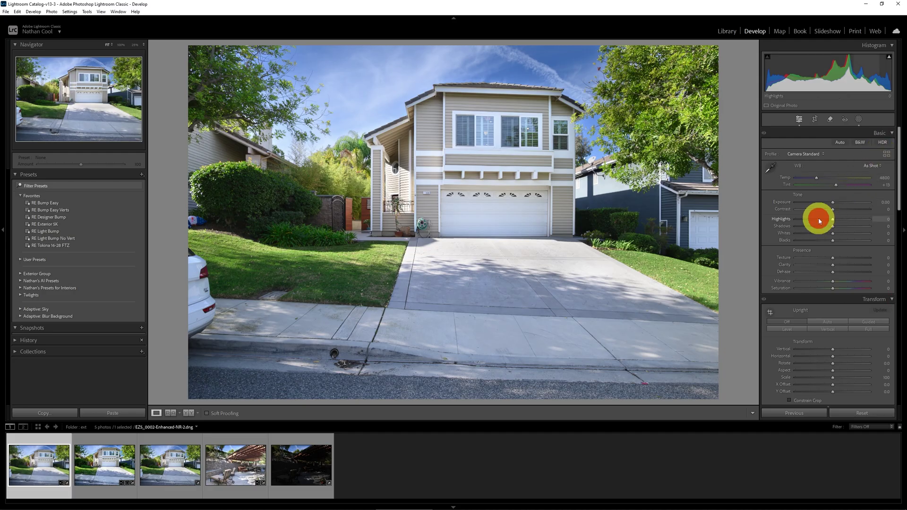
pyautogui.click(842, 225)
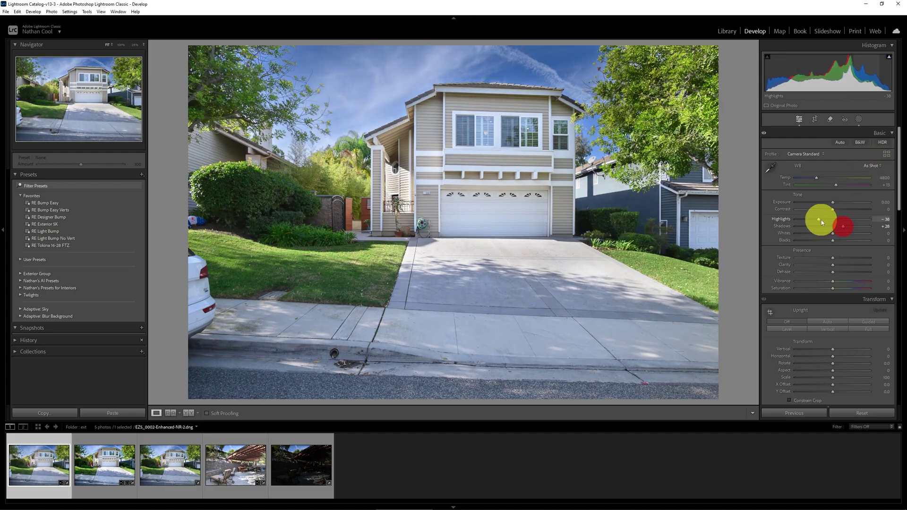
pyautogui.click(823, 219)
pyautogui.click(836, 206)
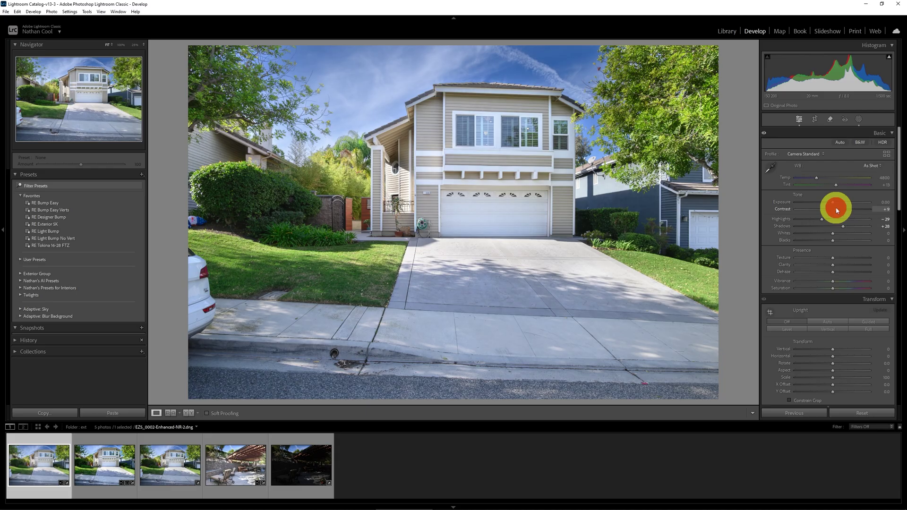
pyautogui.click(841, 233)
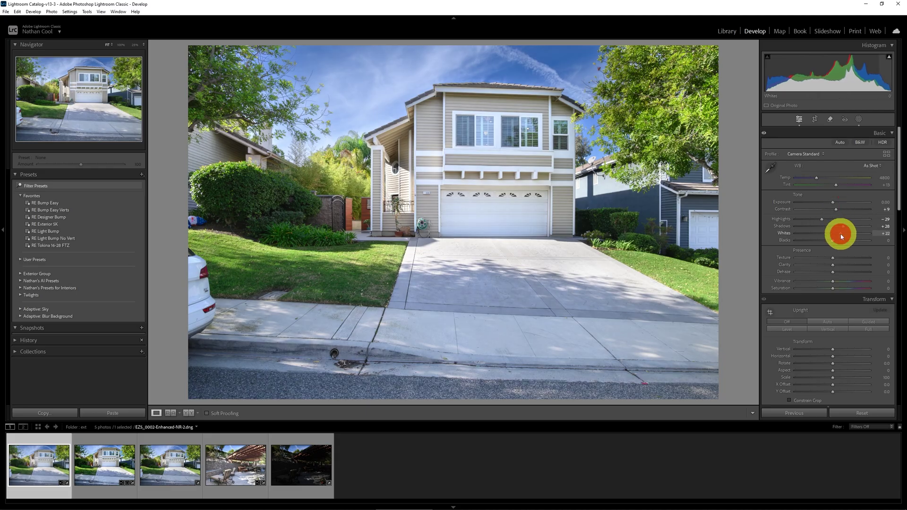
pyautogui.click(840, 264)
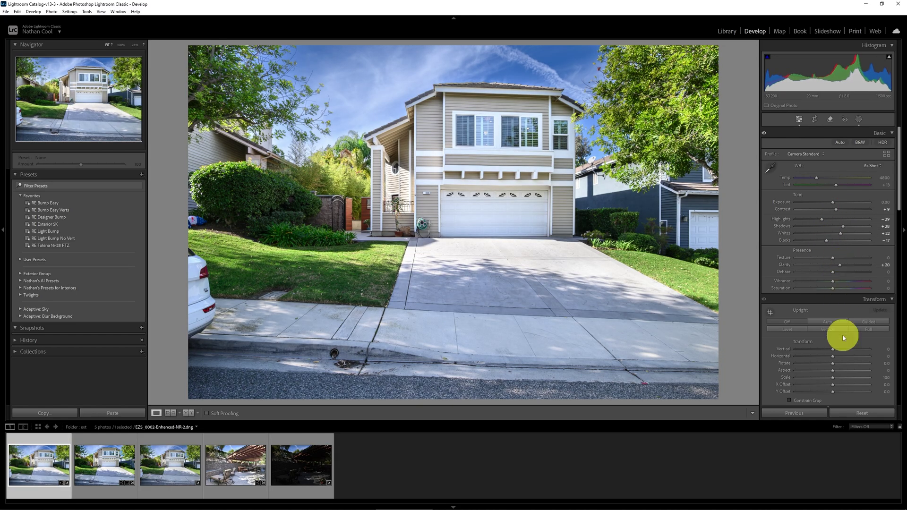
pyautogui.moveTo(833, 364); pyautogui.dragTo(829, 365)
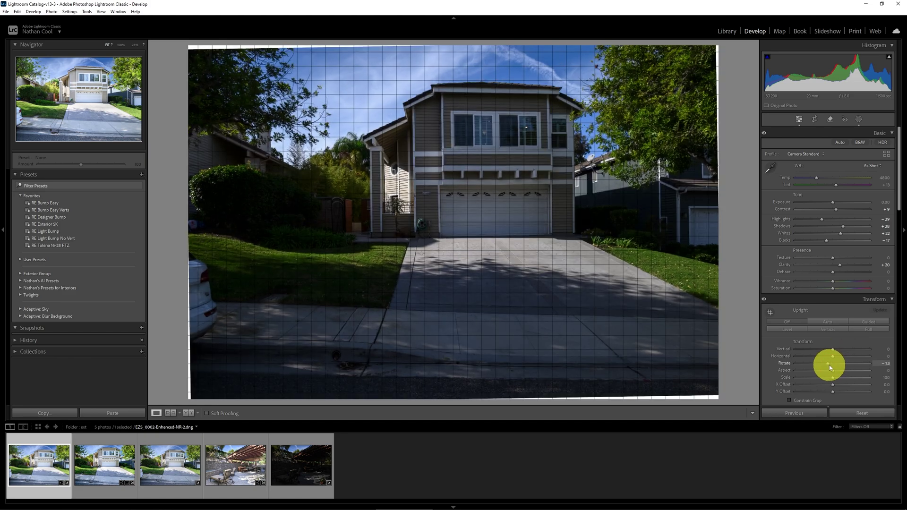
# - Ease rotation to -0.6, trim the top and bottom crop edges inward, and reposition the image
pyautogui.moveTo(829, 365)
pyautogui.mouseDown()
pyautogui.moveTo(834, 359)
pyautogui.moveTo(815, 347)
pyautogui.mouseUp()
pyautogui.press('r')
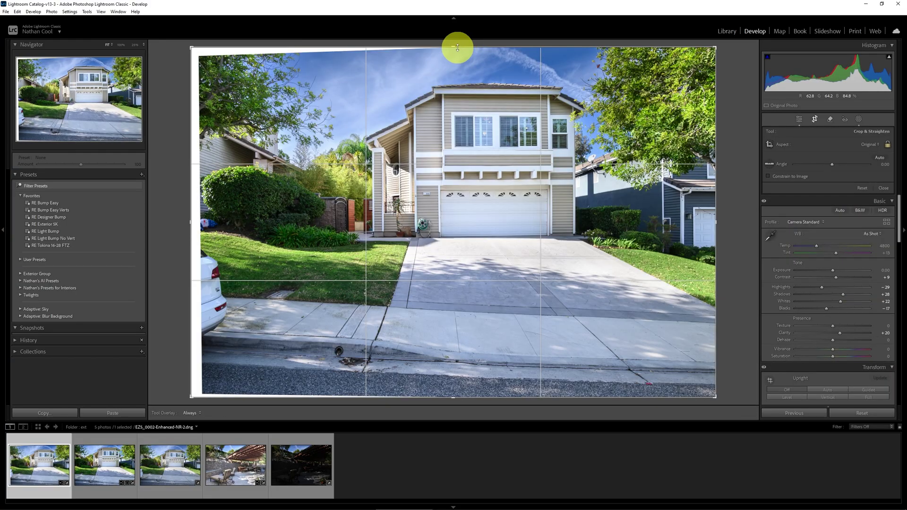
pyautogui.moveTo(456, 45); pyautogui.dragTo(456, 56)
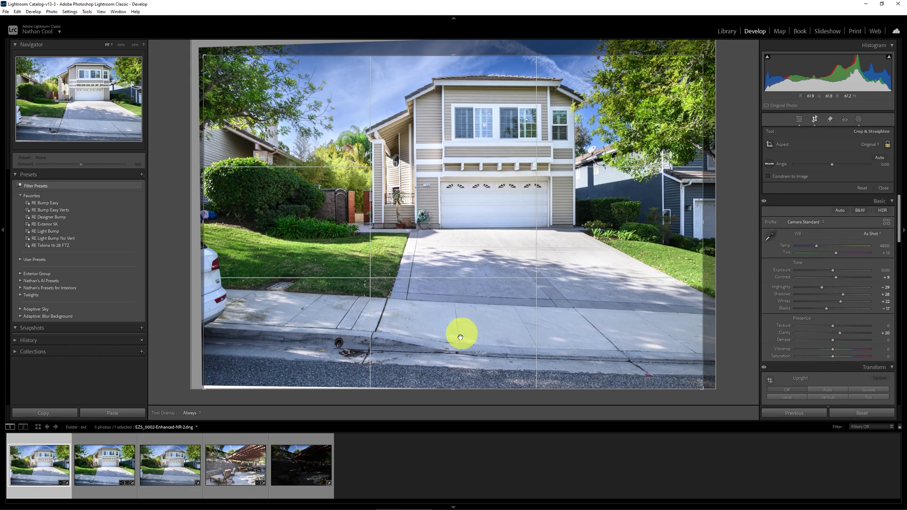
pyautogui.moveTo(454, 386); pyautogui.dragTo(459, 374)
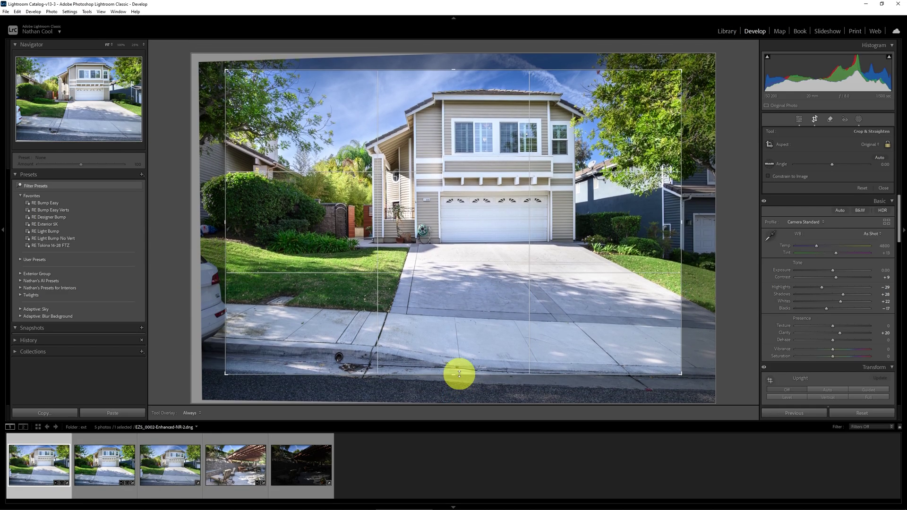
pyautogui.moveTo(499, 324); pyautogui.dragTo(494, 328)
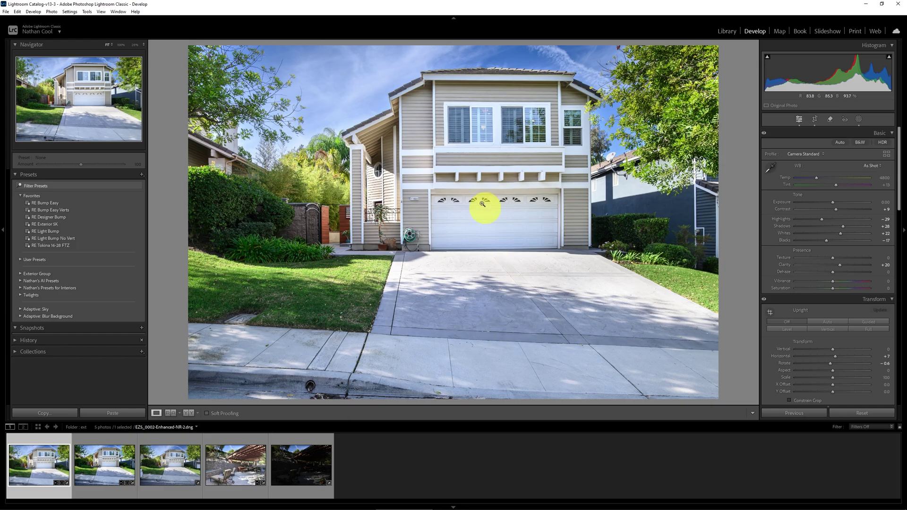
# - Check the house wall at 100%, compare against the unedited third photo, then open the fifth patio photo
pyautogui.click(412, 186)
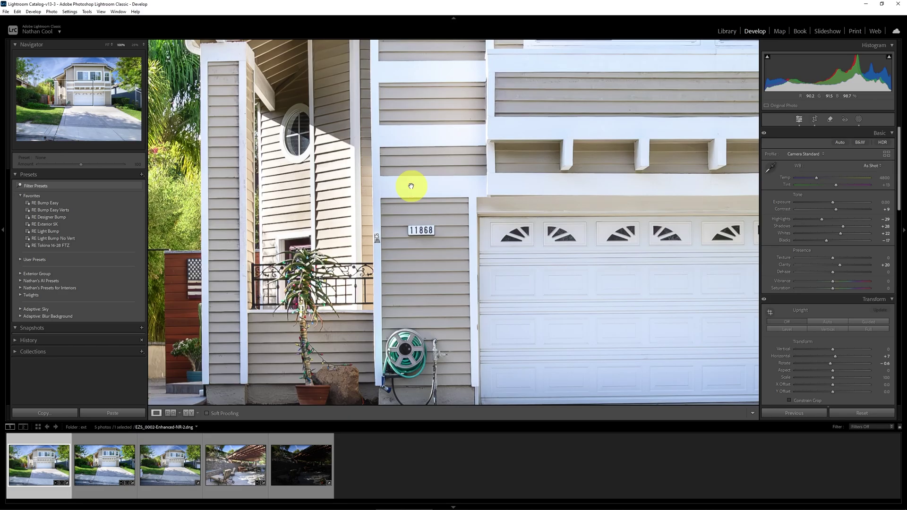
pyautogui.click(465, 216)
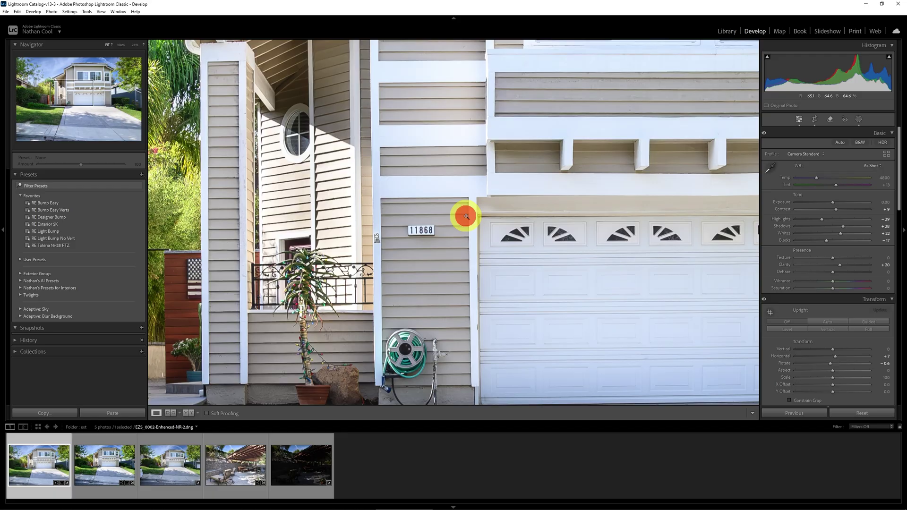
pyautogui.click(178, 456)
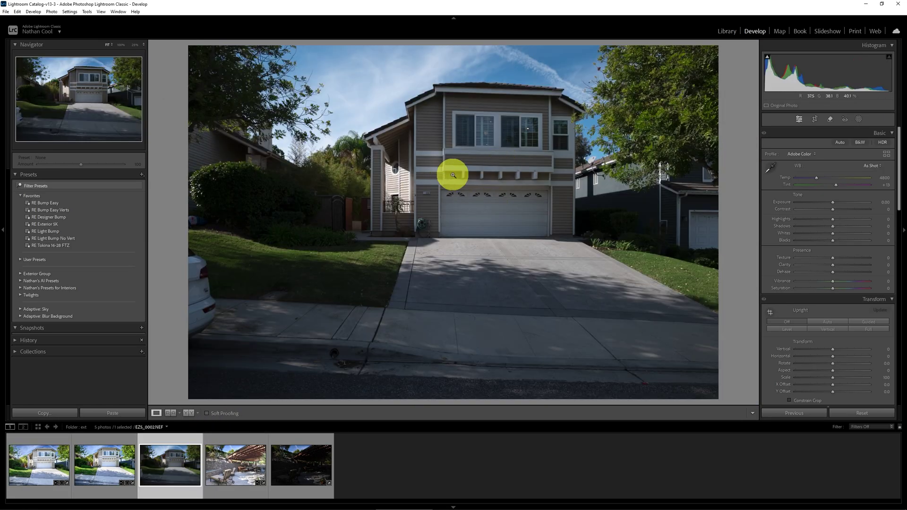
pyautogui.click(37, 468)
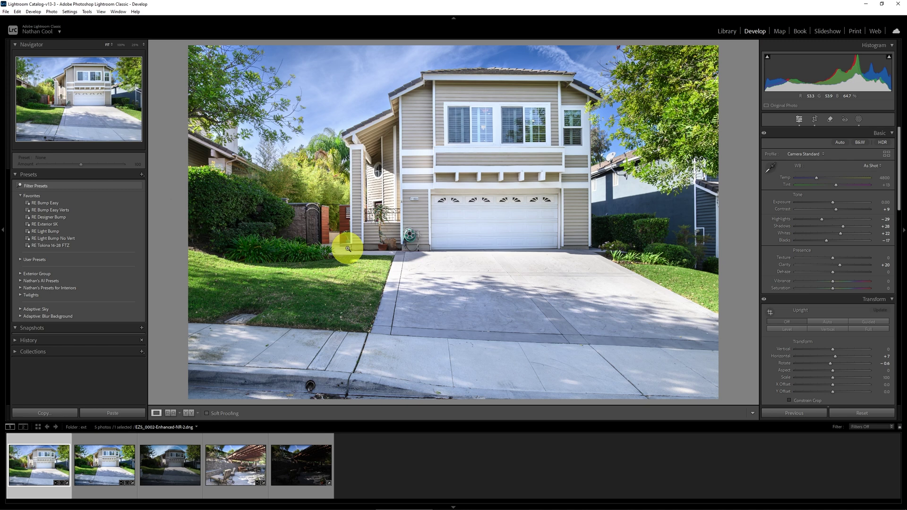
pyautogui.click(305, 465)
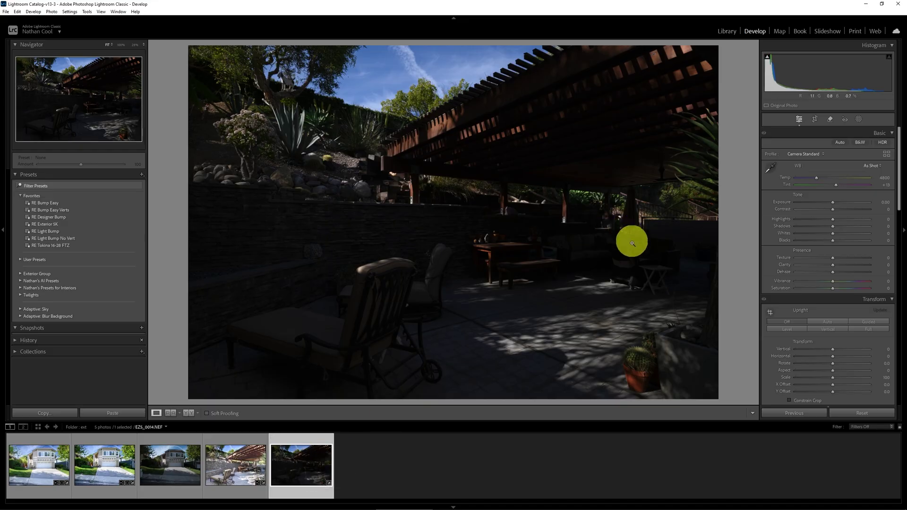
pyautogui.click(232, 462)
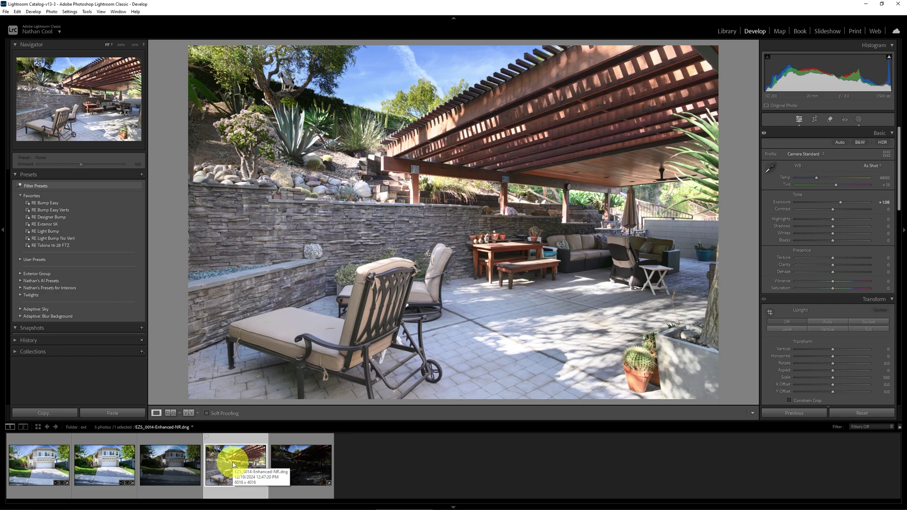
pyautogui.click(309, 467)
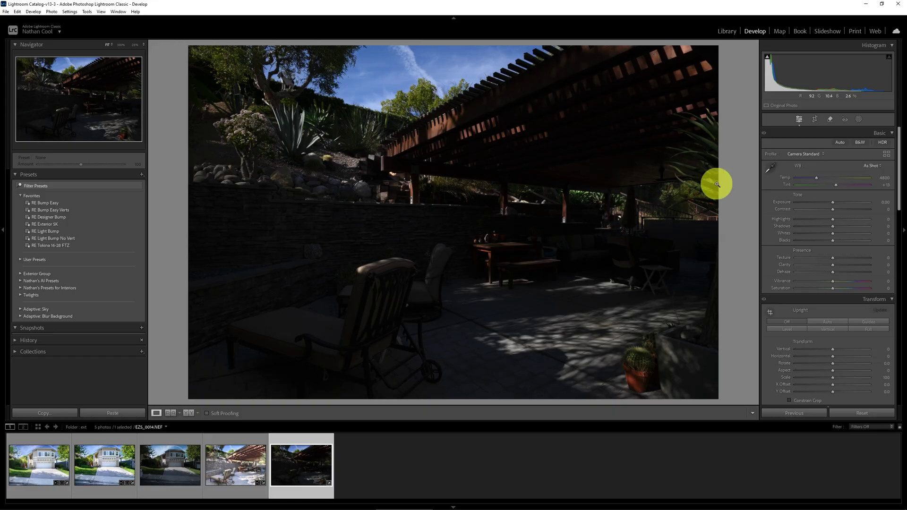
# - Create a Sky mask on the patio photo and invert it
pyautogui.click(858, 119)
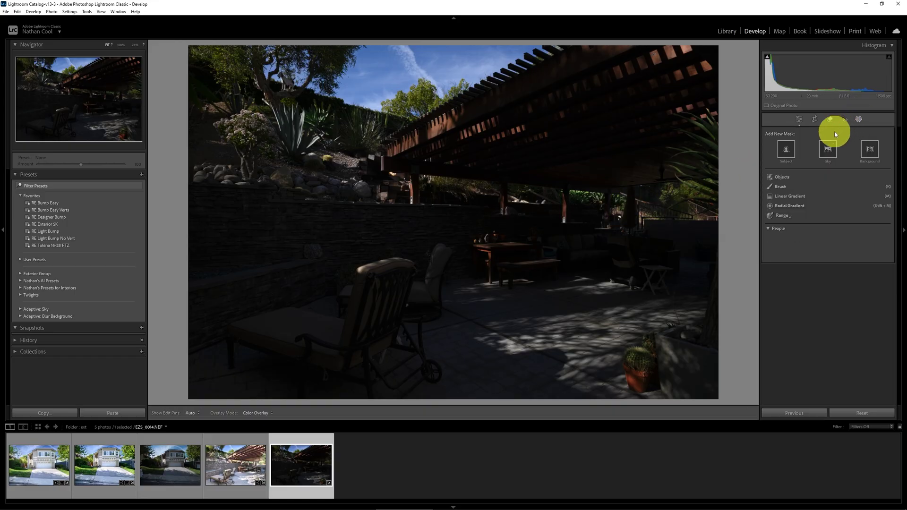
pyautogui.click(827, 150)
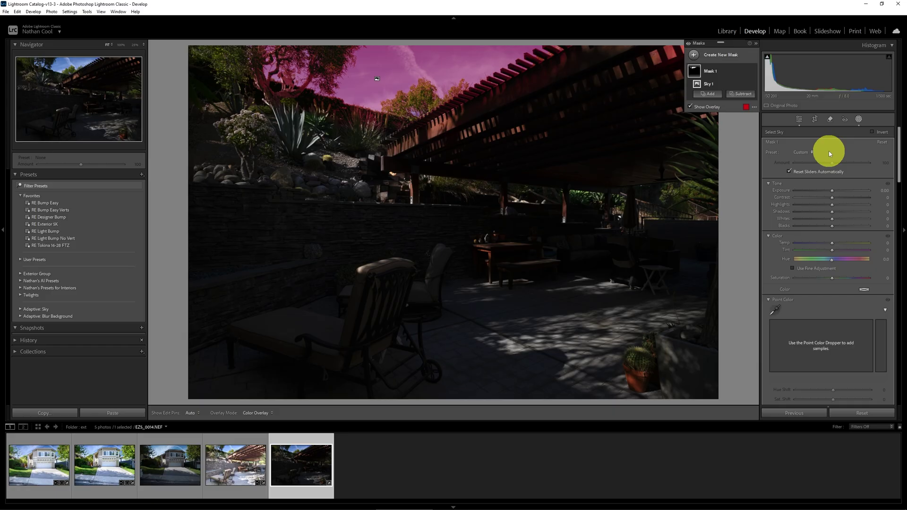
pyautogui.rightClick(744, 71)
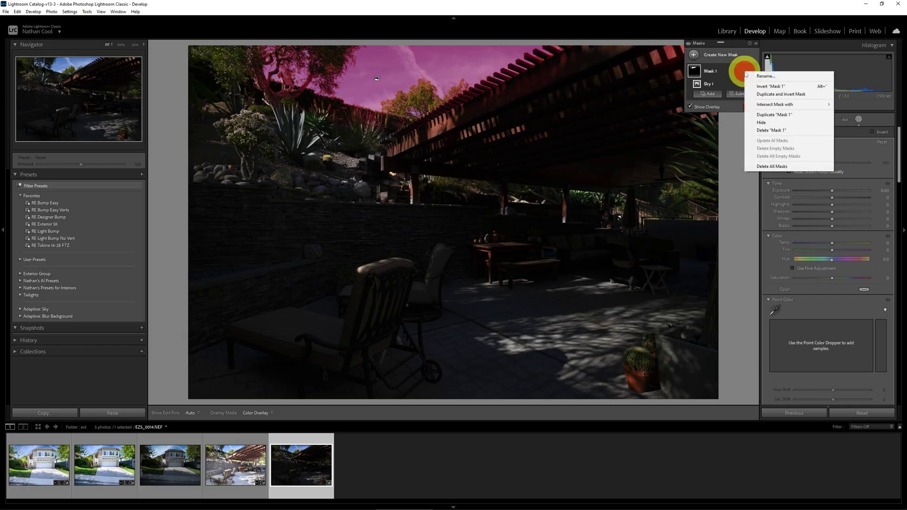
pyautogui.click(760, 86)
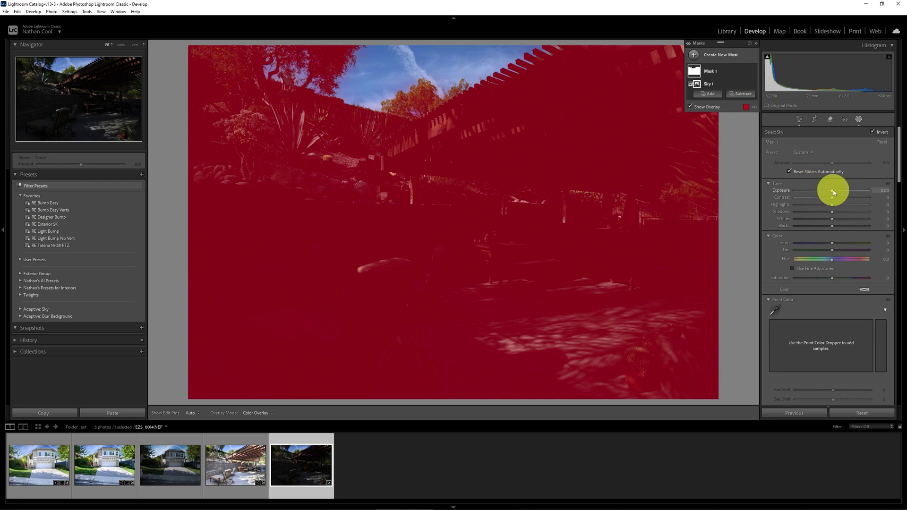
# - Raise the inverted mask's exposure to about 3.20 and shadows to 56
pyautogui.moveTo(832, 191); pyautogui.dragTo(860, 192)
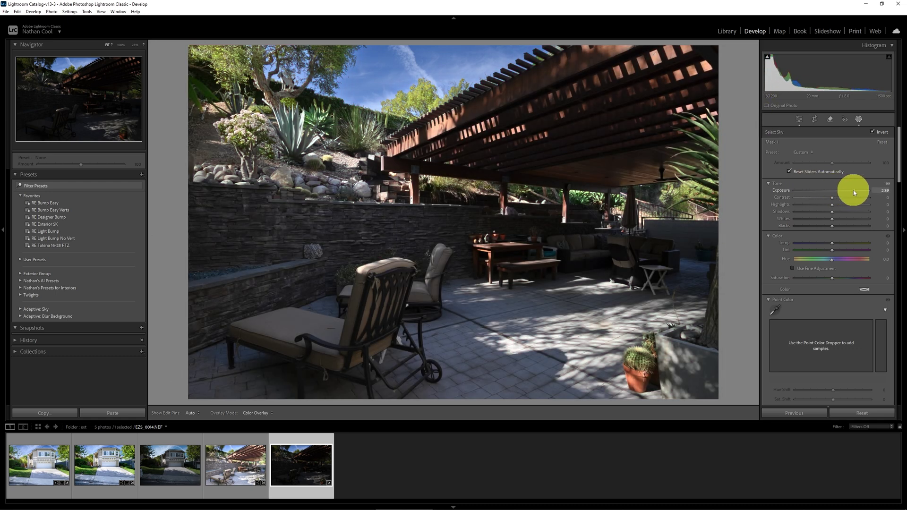
pyautogui.moveTo(860, 192); pyautogui.dragTo(852, 212)
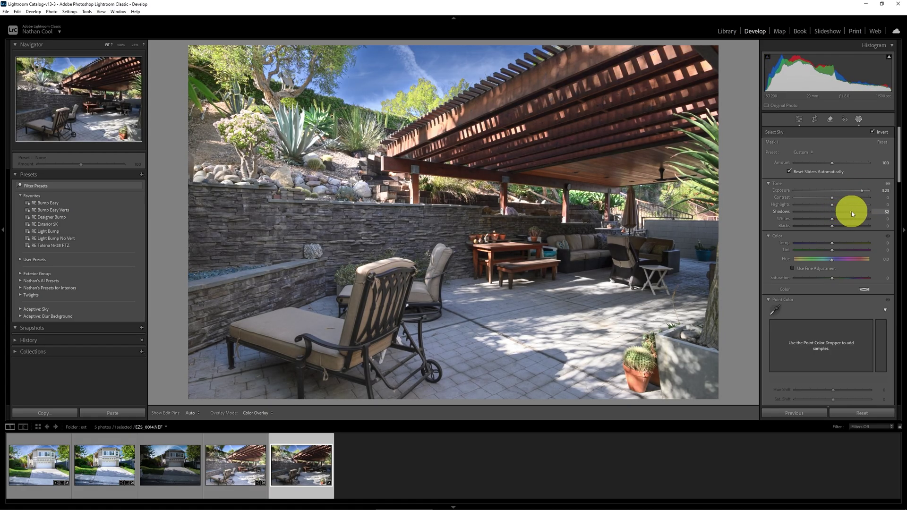
pyautogui.moveTo(853, 211); pyautogui.dragTo(854, 211)
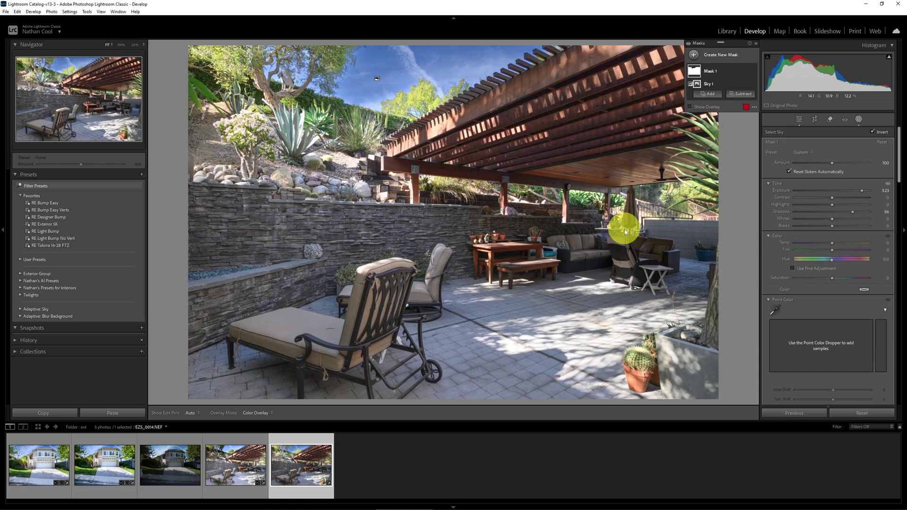
pyautogui.moveTo(863, 191); pyautogui.dragTo(868, 190)
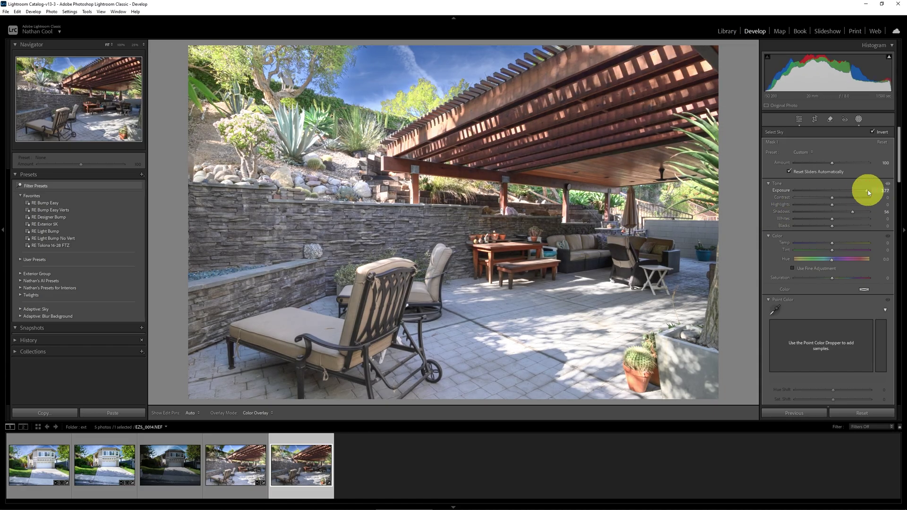
pyautogui.moveTo(869, 190); pyautogui.dragTo(862, 191)
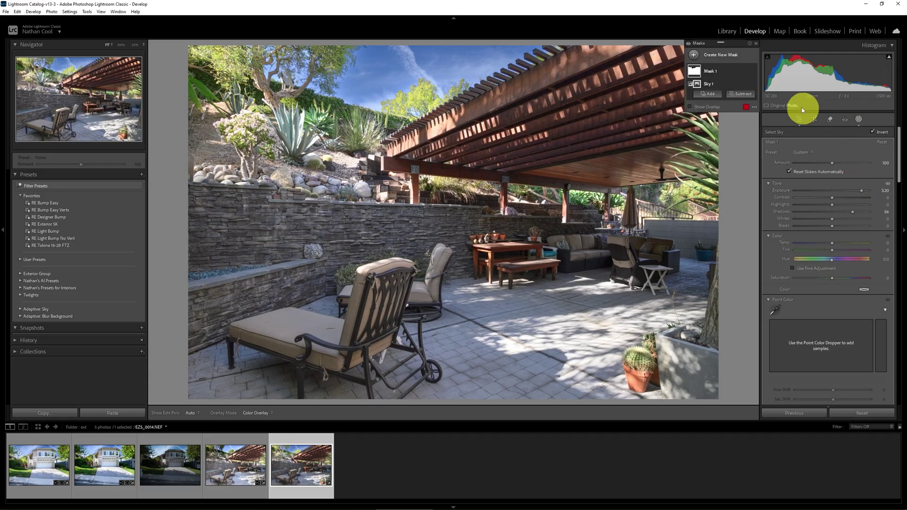
# - Subtract a brush from the mask, erasing the brightening along the sky
pyautogui.click(740, 97)
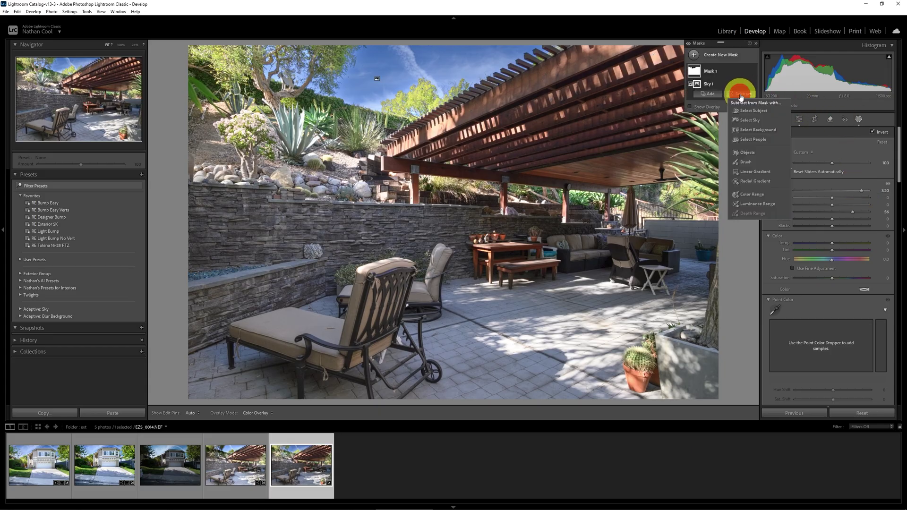
pyautogui.click(750, 161)
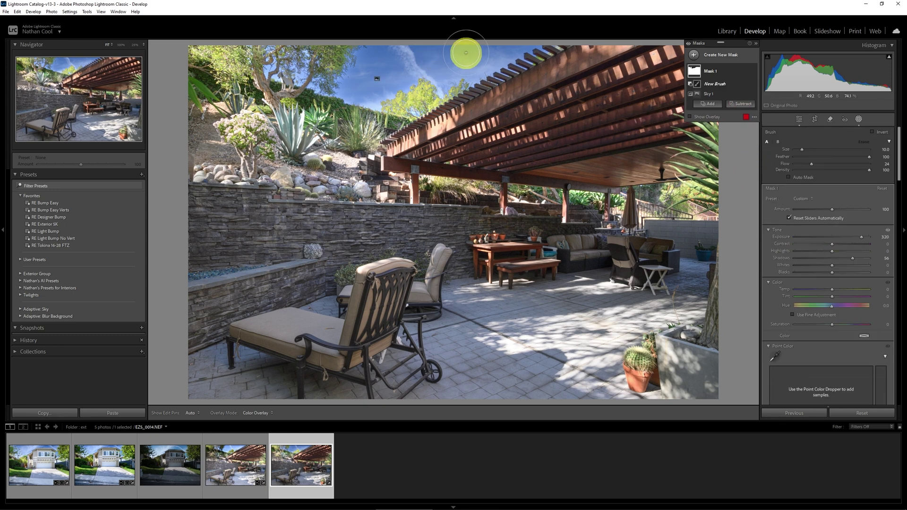
pyautogui.moveTo(502, 49); pyautogui.dragTo(483, 61)
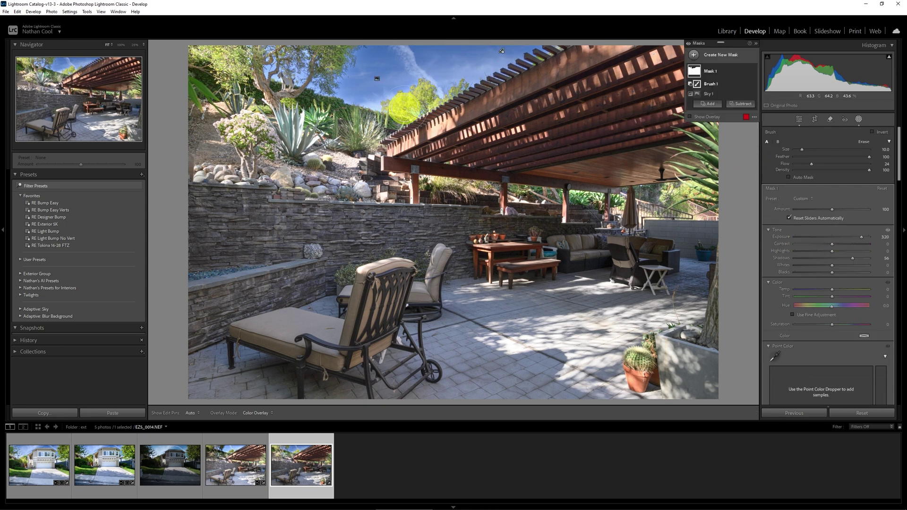
pyautogui.scroll(5, 405, 91)
pyautogui.moveTo(414, 79)
pyautogui.mouseDown()
pyautogui.moveTo(297, 109)
pyautogui.moveTo(227, 95)
pyautogui.mouseUp()
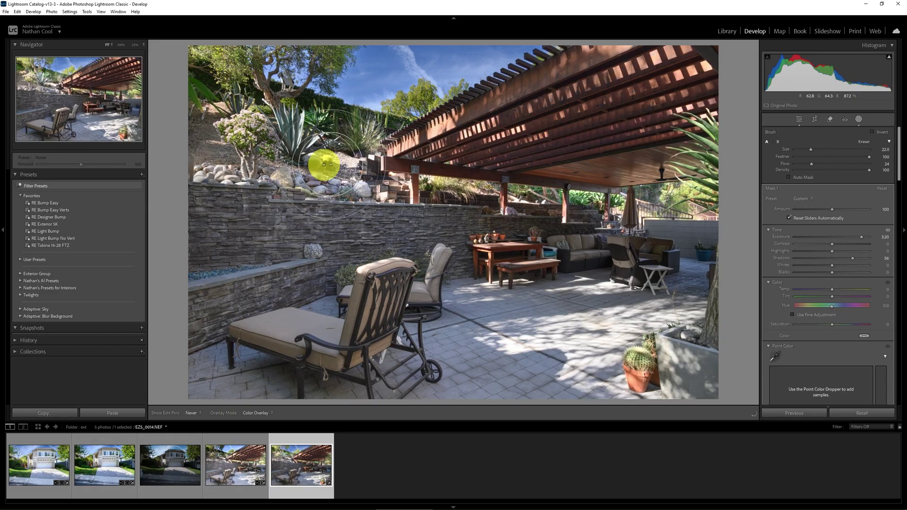
pyautogui.moveTo(537, 335)
pyautogui.mouseDown()
pyautogui.moveTo(642, 319)
pyautogui.moveTo(569, 305)
pyautogui.mouseUp()
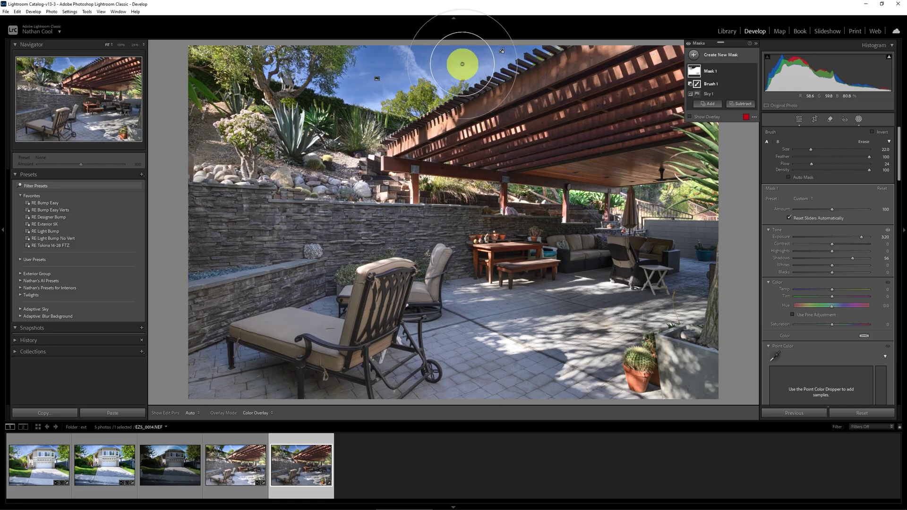
# - Hide and show the mask pins, then exit Masking
pyautogui.press('h')
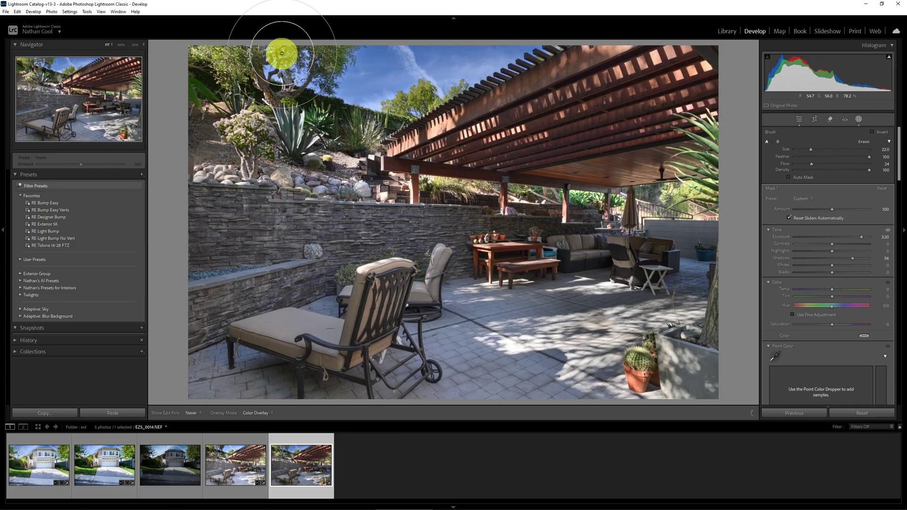
pyautogui.press('h')
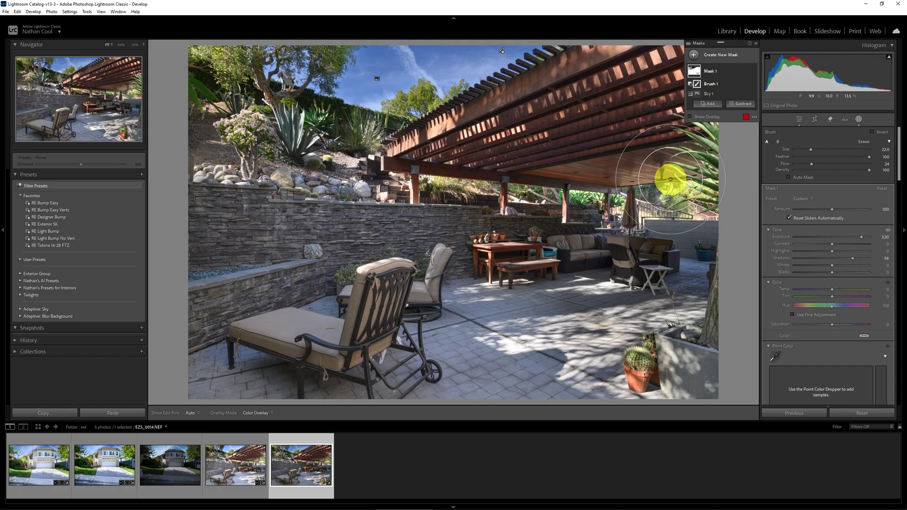
pyautogui.press('k')
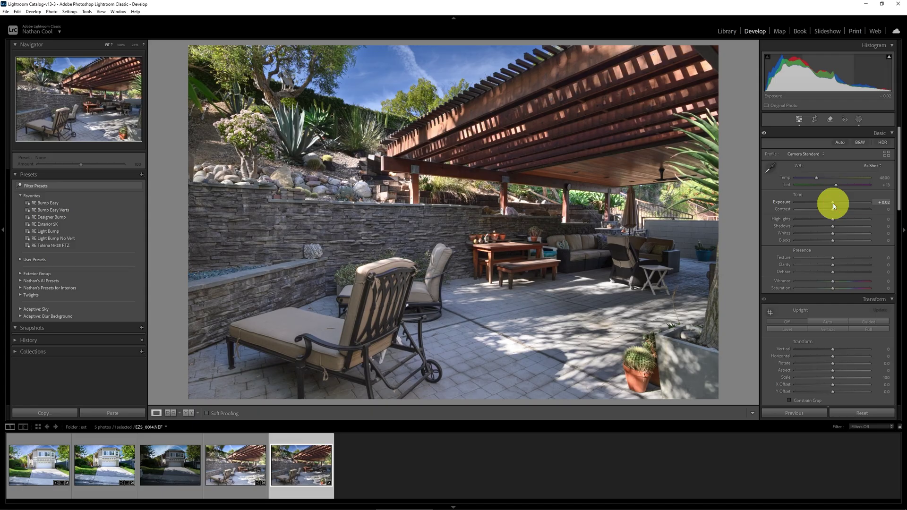
# - Set global exposure to +0.55, highlights -25 and shadows around +36
pyautogui.moveTo(832, 204); pyautogui.dragTo(835, 205)
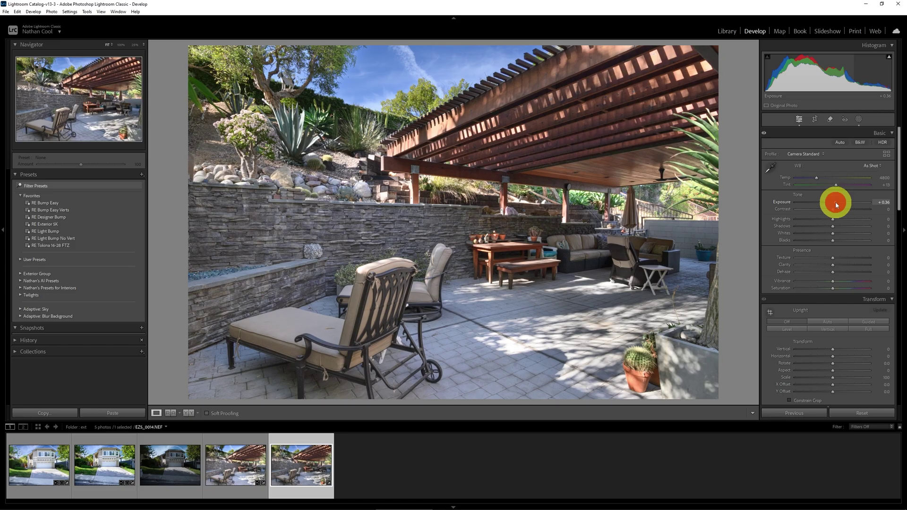
pyautogui.moveTo(836, 202); pyautogui.dragTo(836, 202)
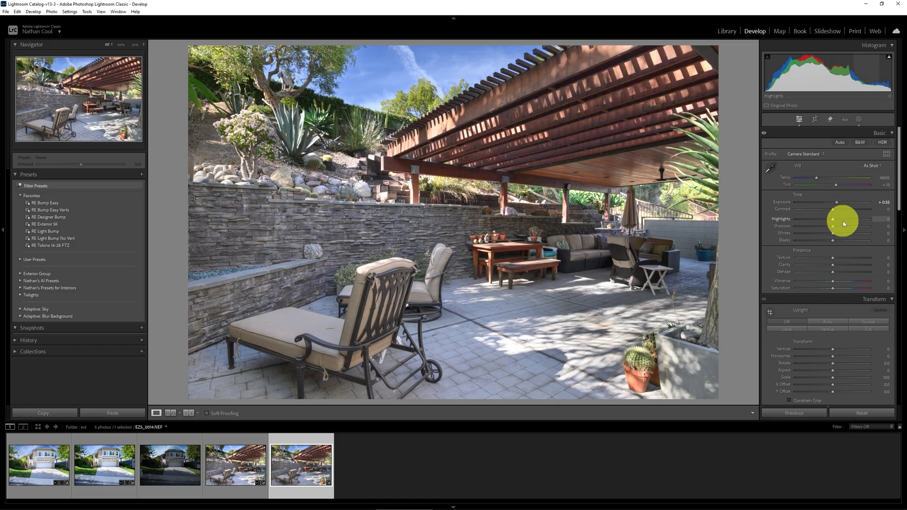
pyautogui.moveTo(847, 226); pyautogui.dragTo(823, 220)
pyautogui.click(822, 219)
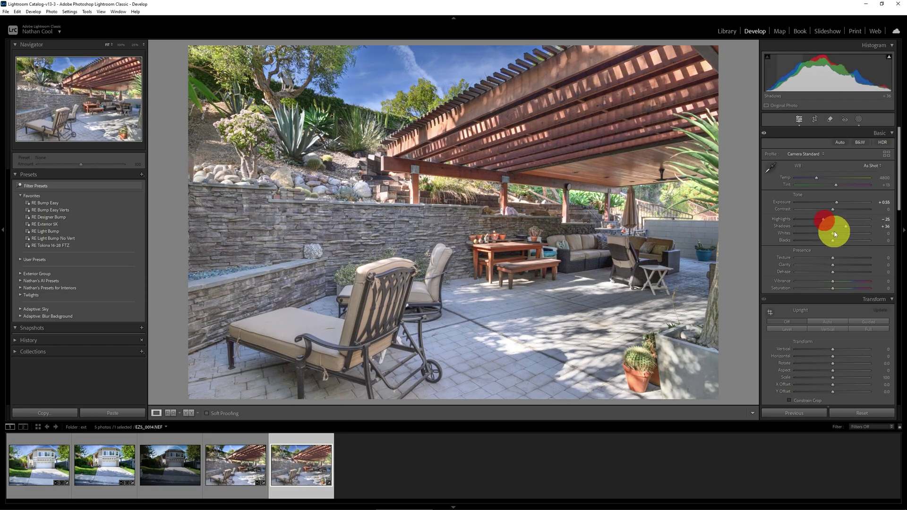
# - Set whites +19, blacks -19, contrast +14, clarity +11, and zoom in on the patio table
pyautogui.moveTo(831, 231)
pyautogui.mouseDown()
pyautogui.moveTo(839, 233)
pyautogui.moveTo(819, 239)
pyautogui.mouseUp()
pyautogui.click(828, 238)
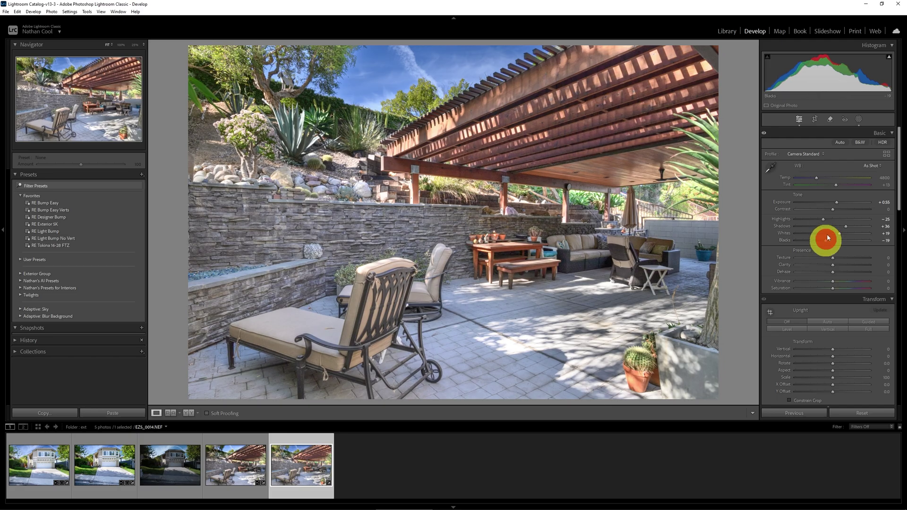
pyautogui.click(837, 209)
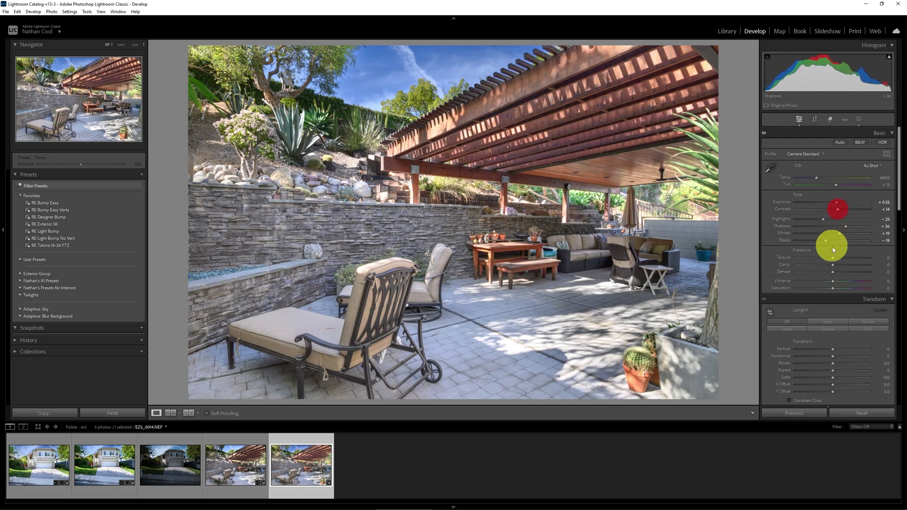
pyautogui.click(840, 263)
pyautogui.moveTo(840, 262); pyautogui.dragTo(836, 263)
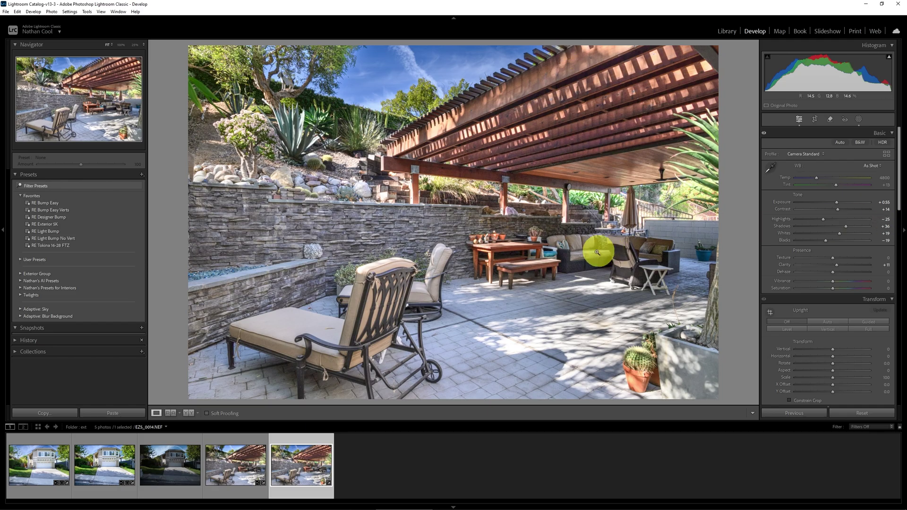
pyautogui.click(578, 251)
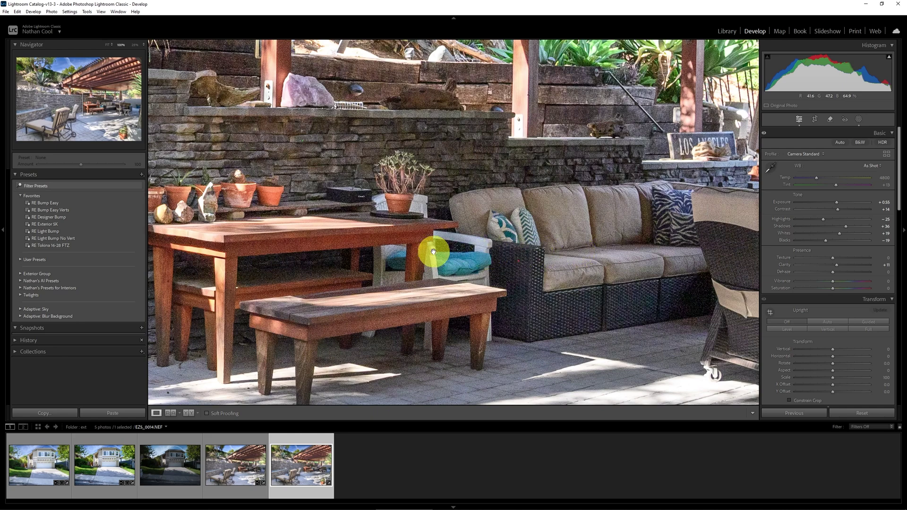
# - Scroll to the Detail panel and open the Denoise enhance preview at strength 90
pyautogui.click(899, 168)
pyautogui.moveTo(898, 169)
pyautogui.mouseDown()
pyautogui.moveTo(892, 281)
pyautogui.moveTo(901, 299)
pyautogui.mouseUp()
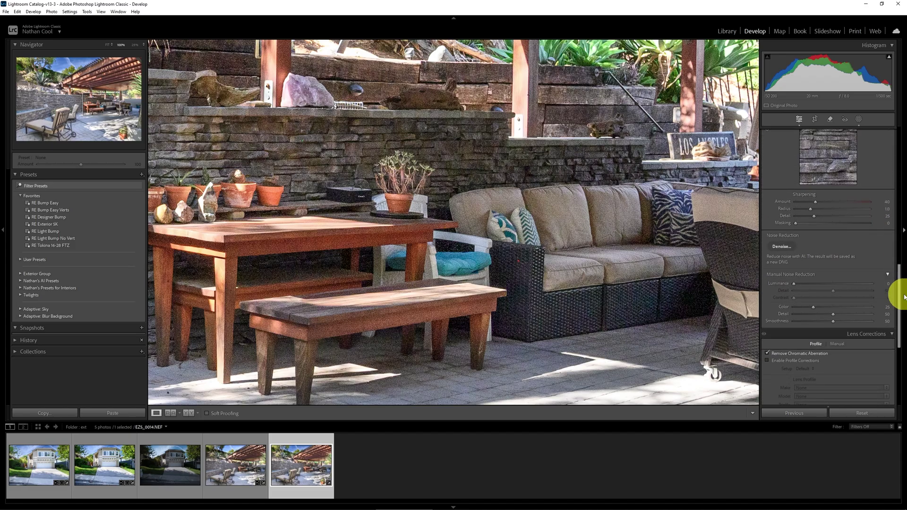
pyautogui.moveTo(900, 297); pyautogui.dragTo(897, 288)
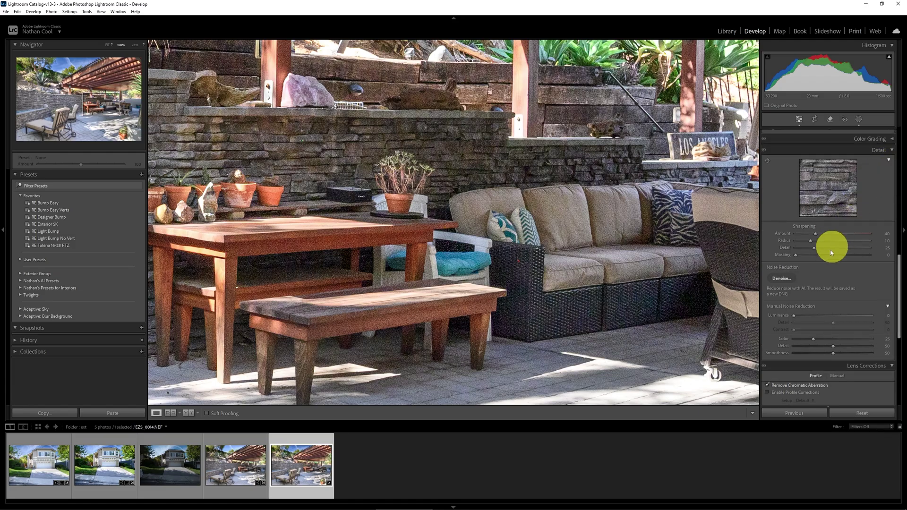
pyautogui.click(783, 279)
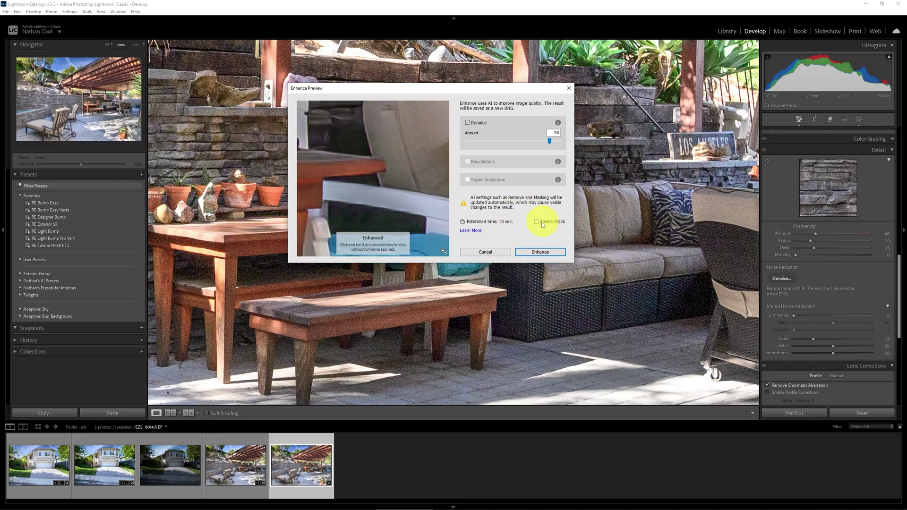
# - Create the denoised DNG and inspect the sofa, table and pergola posts at 1:1
pyautogui.click(540, 252)
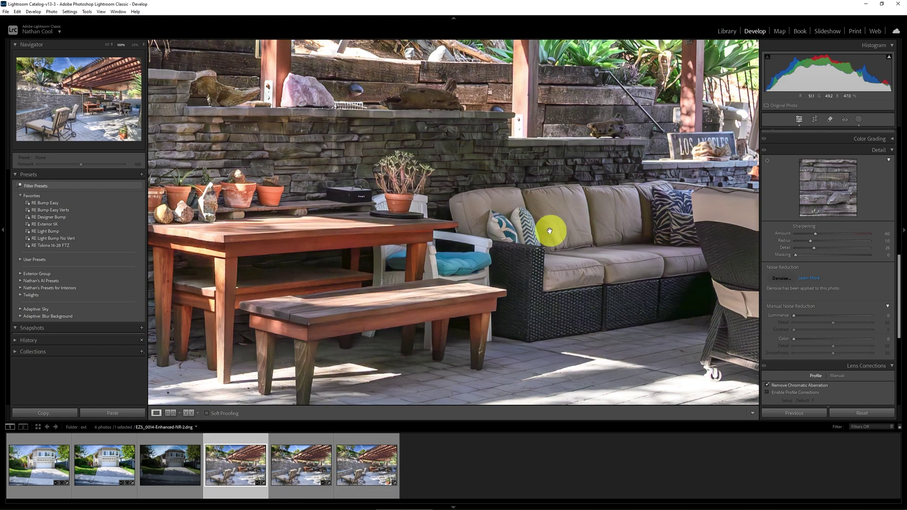
pyautogui.click(525, 228)
pyautogui.moveTo(583, 234); pyautogui.dragTo(629, 224)
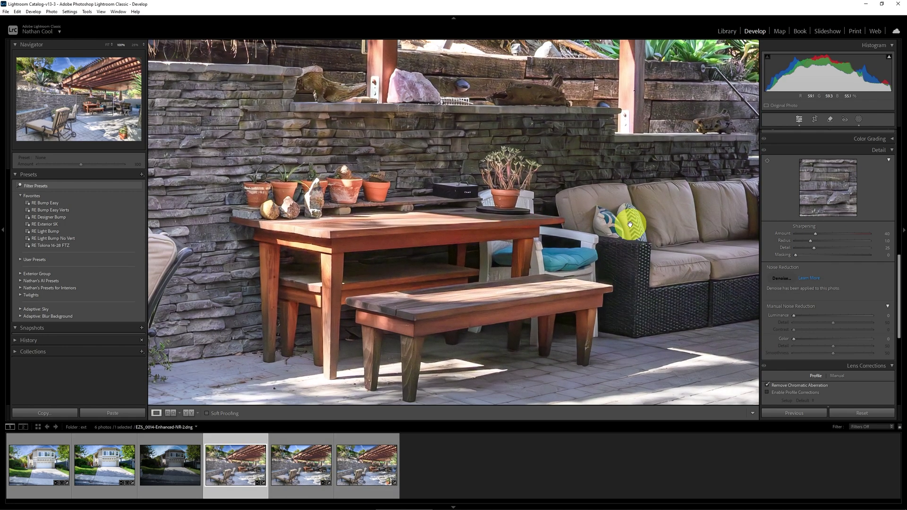
pyautogui.moveTo(622, 147)
pyautogui.mouseDown()
pyautogui.moveTo(519, 199)
pyautogui.moveTo(491, 228)
pyautogui.mouseUp()
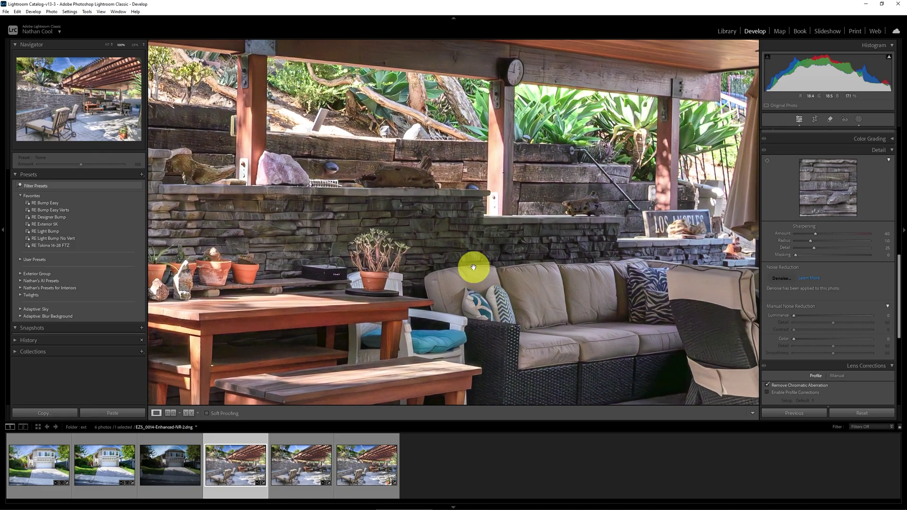
pyautogui.moveTo(471, 265)
pyautogui.mouseDown()
pyautogui.moveTo(521, 222)
pyautogui.moveTo(514, 189)
pyautogui.mouseUp()
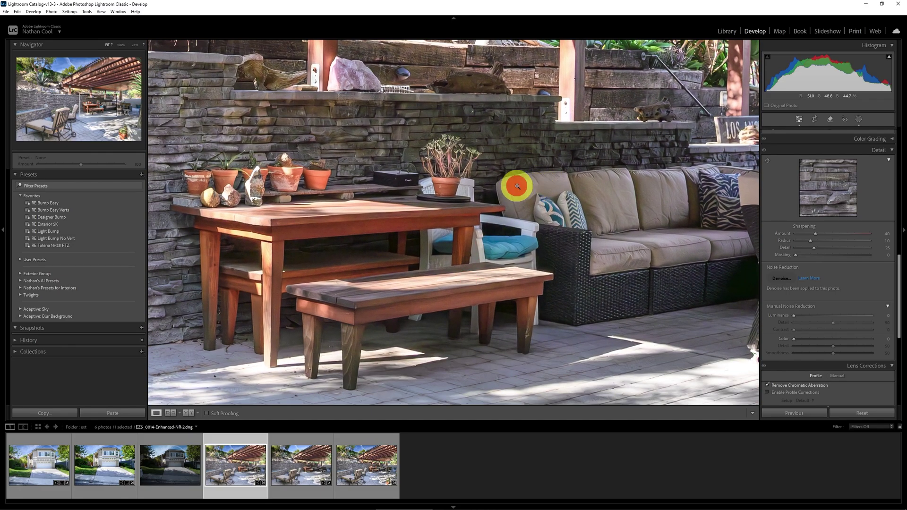
pyautogui.click(516, 187)
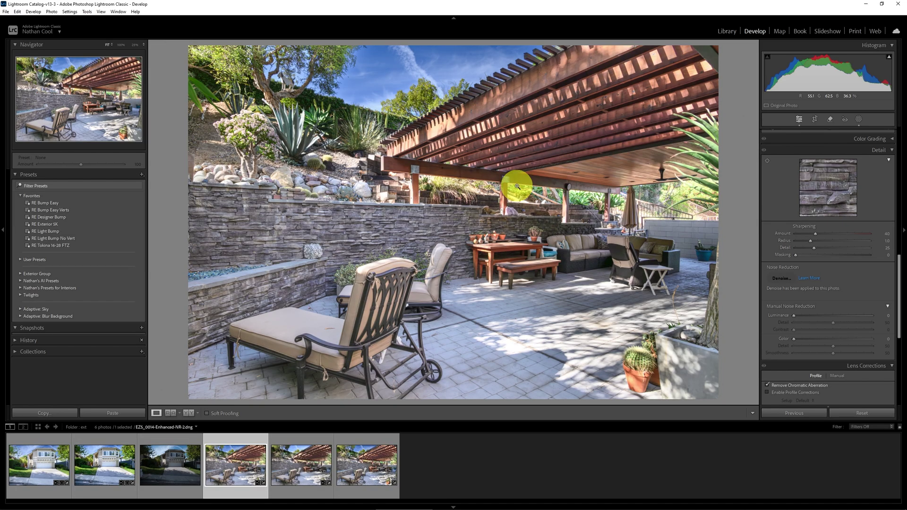
# - Check the stone wall and the chair and sofa area at full size, then fit the whole photo
pyautogui.click(357, 215)
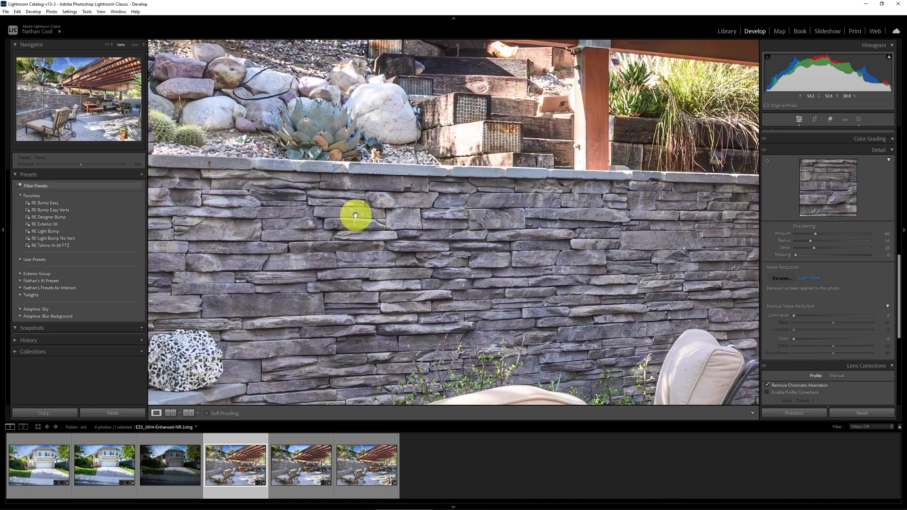
pyautogui.click(356, 215)
pyautogui.click(631, 253)
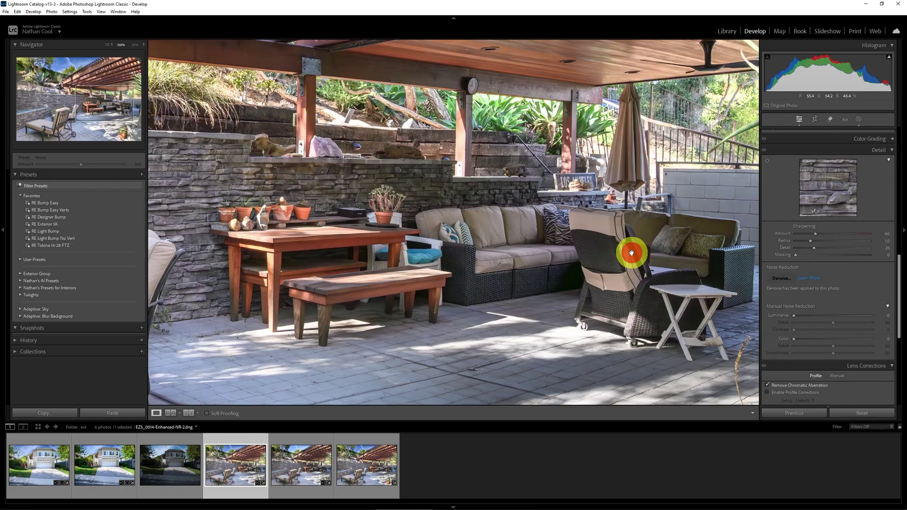
pyautogui.click(632, 253)
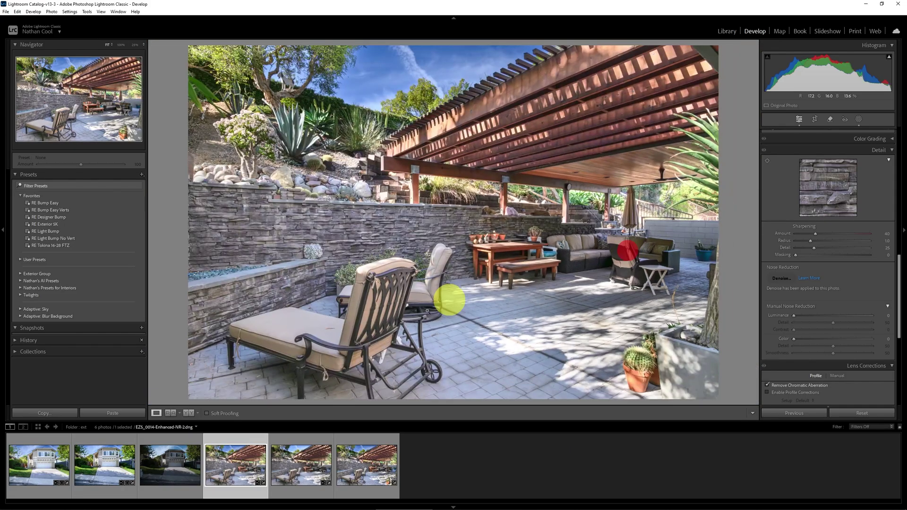
pyautogui.click(372, 466)
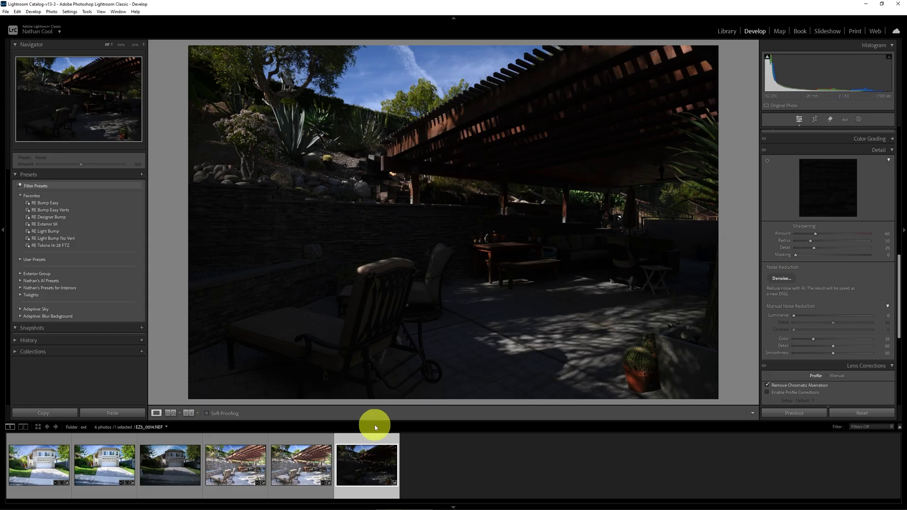
pyautogui.moveTo(301, 464)
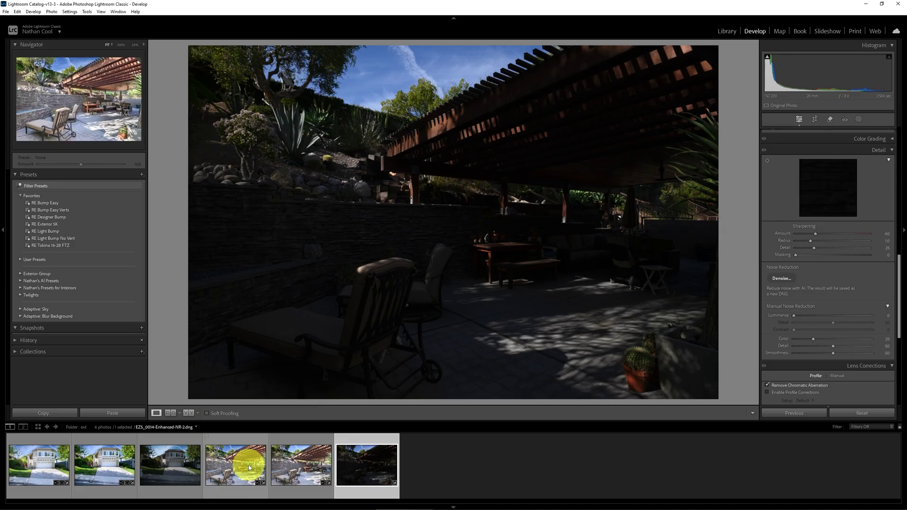
pyautogui.click(249, 465)
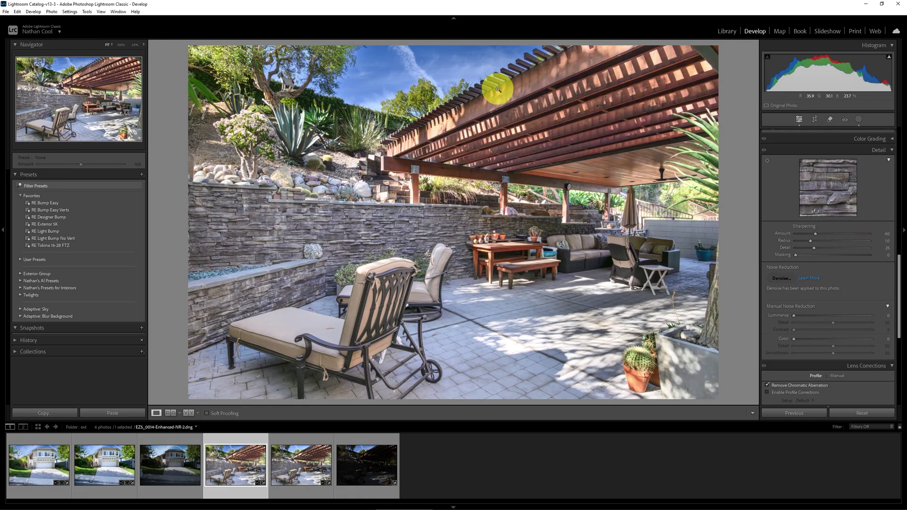
pyautogui.click(546, 257)
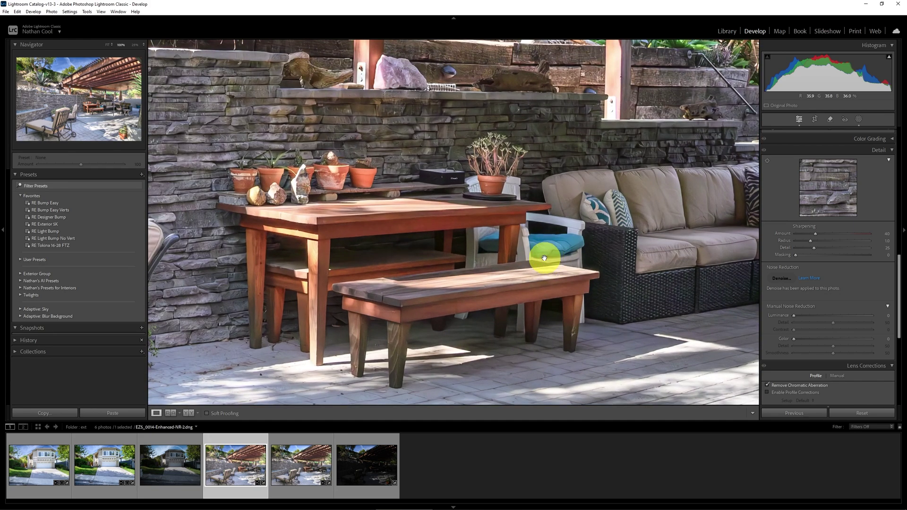